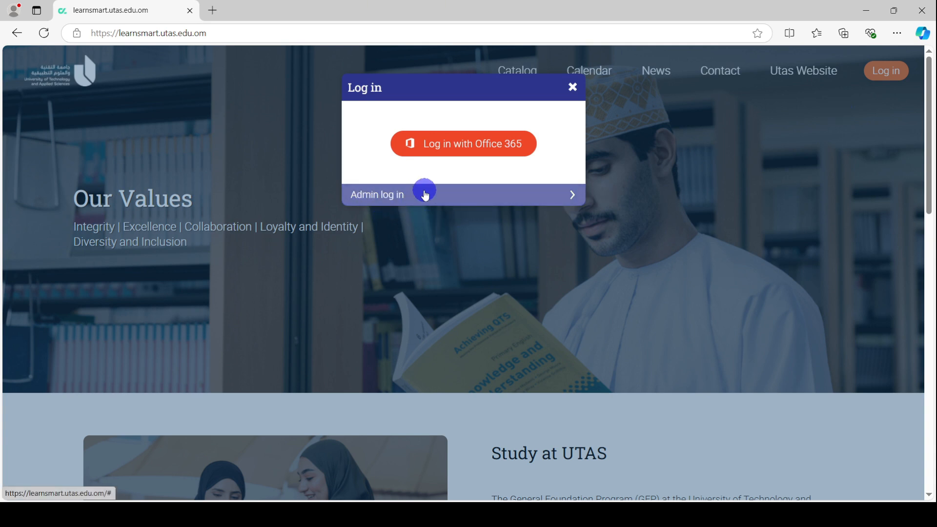
Sign in to LearnSmart via Admin log in with the teacher's user ID e-mail and password
left_click(404, 196)
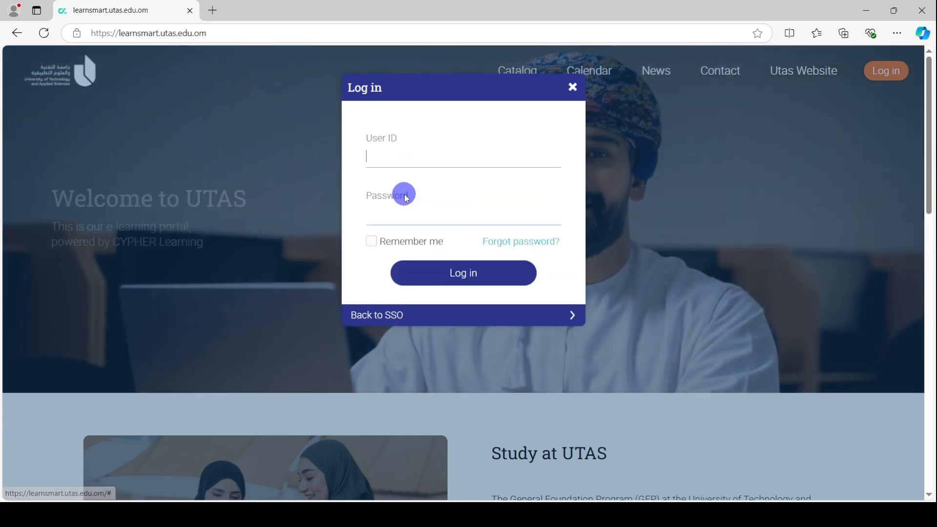
left_click(393, 163)
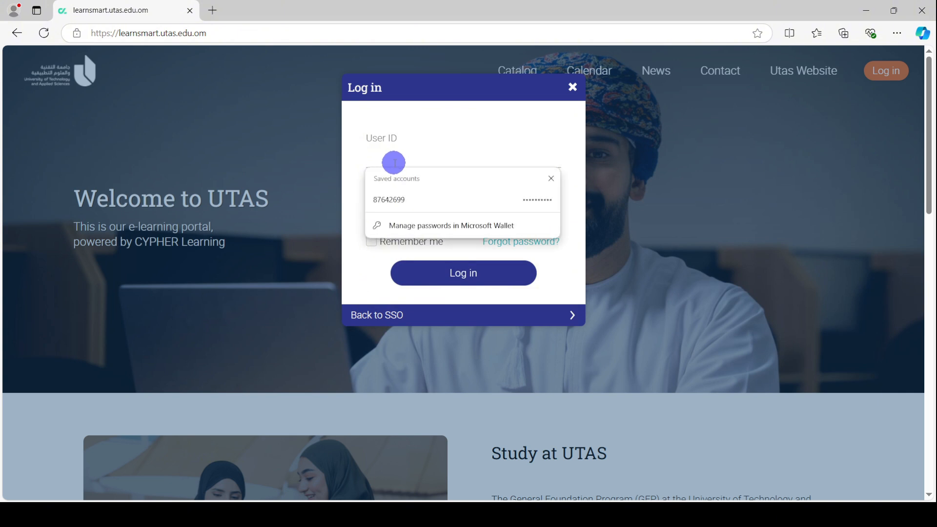
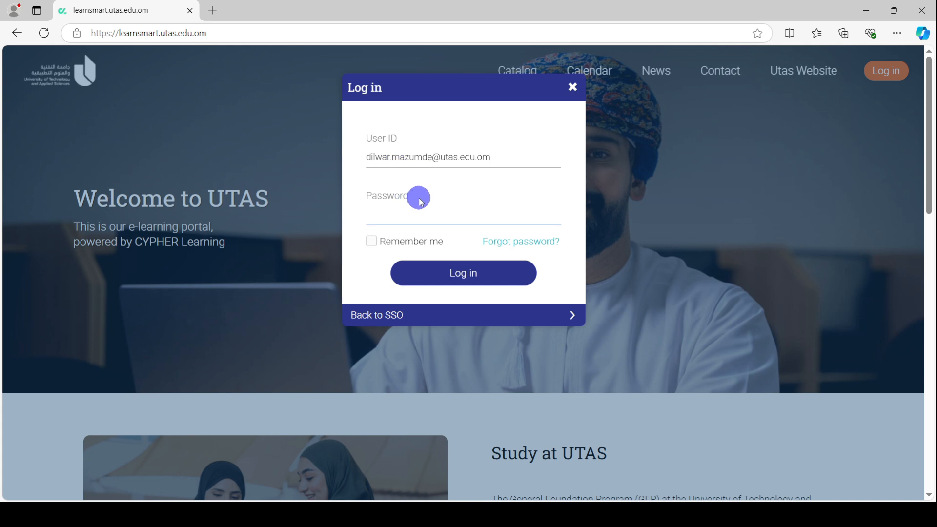
left_click(418, 201)
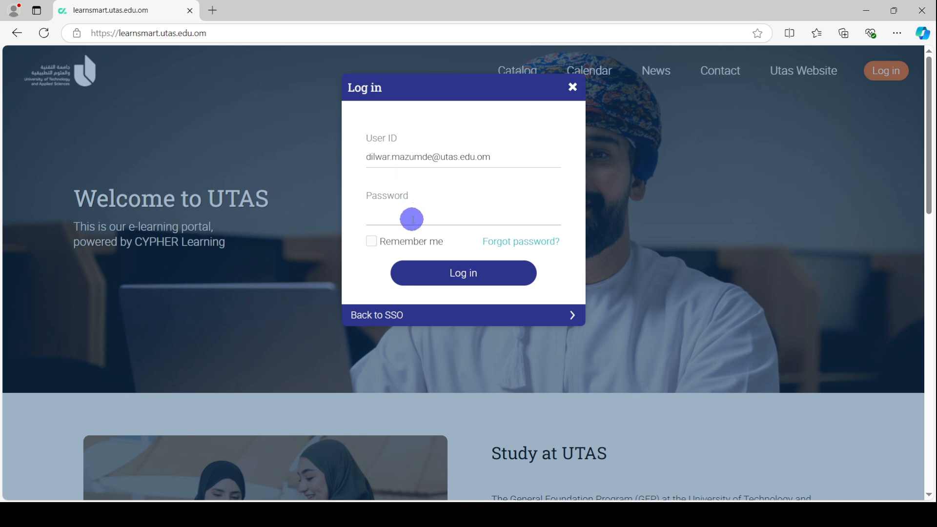
type("•••••••••••")
left_click(446, 277)
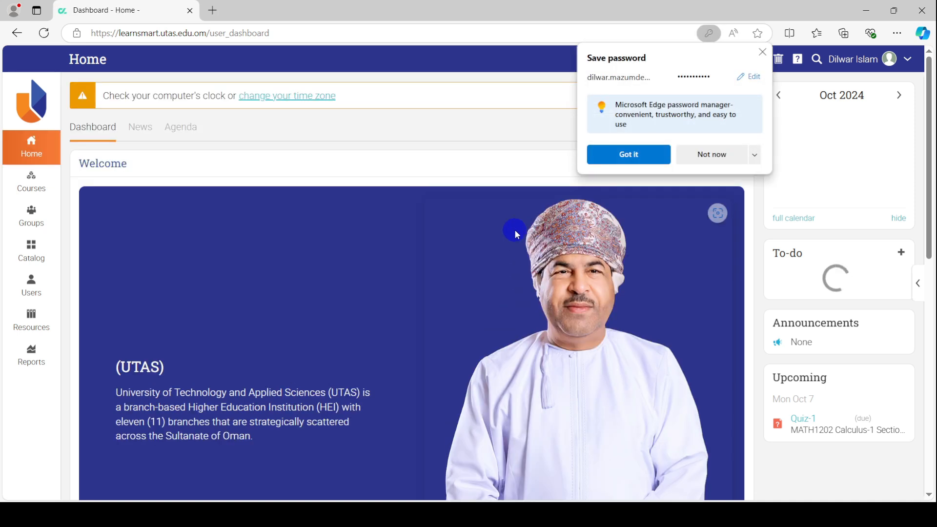
Decline Edge's offer to save the password and show the taught courses list
left_click(716, 155)
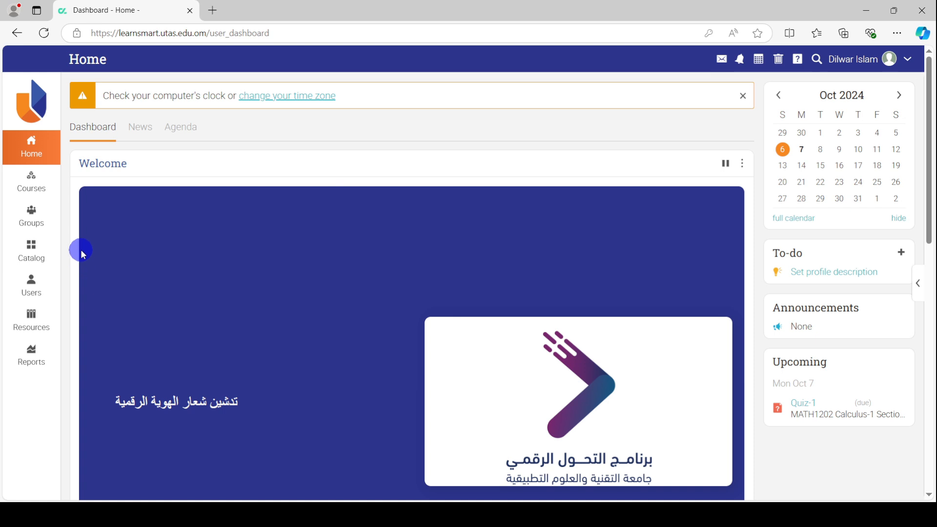
left_click(40, 185)
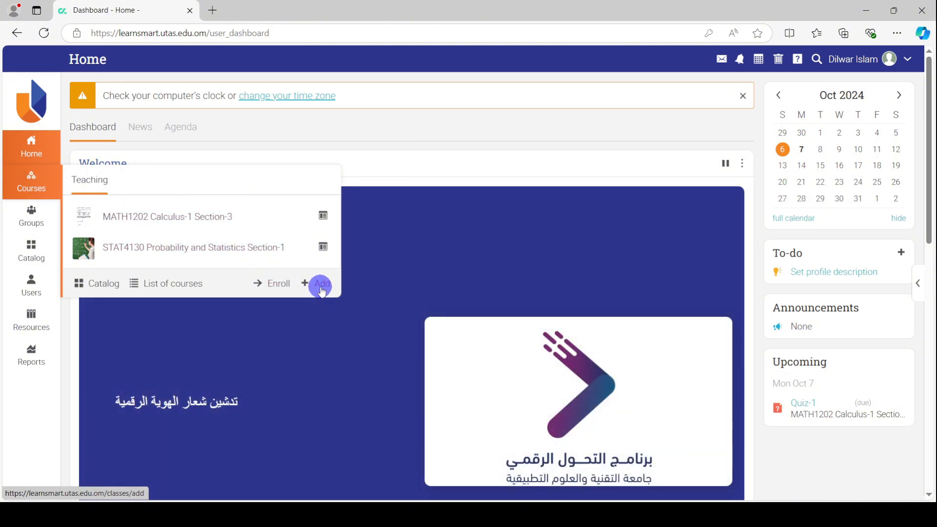
Start adding a new course from the Courses popup
left_click(321, 287)
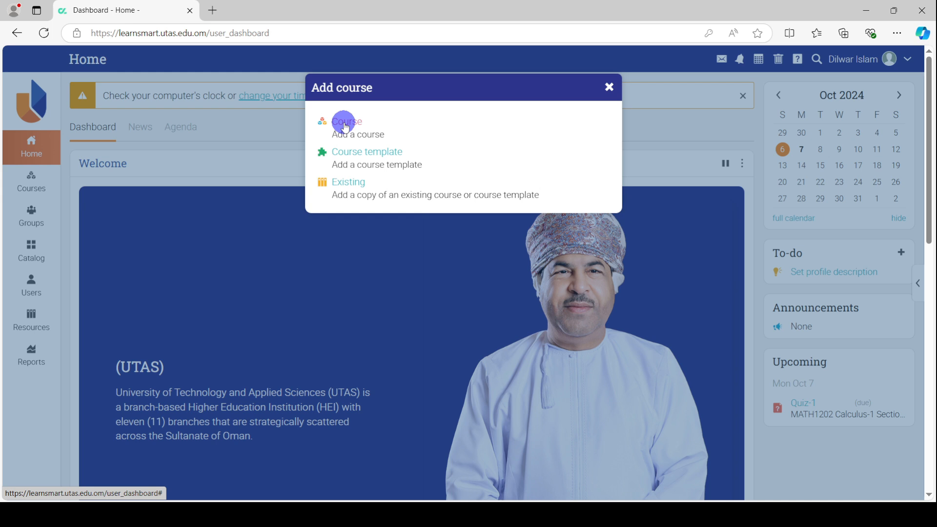
Choose a new Course and name it STAT4130 Probability and Statistics
left_click(343, 125)
left_click(354, 122)
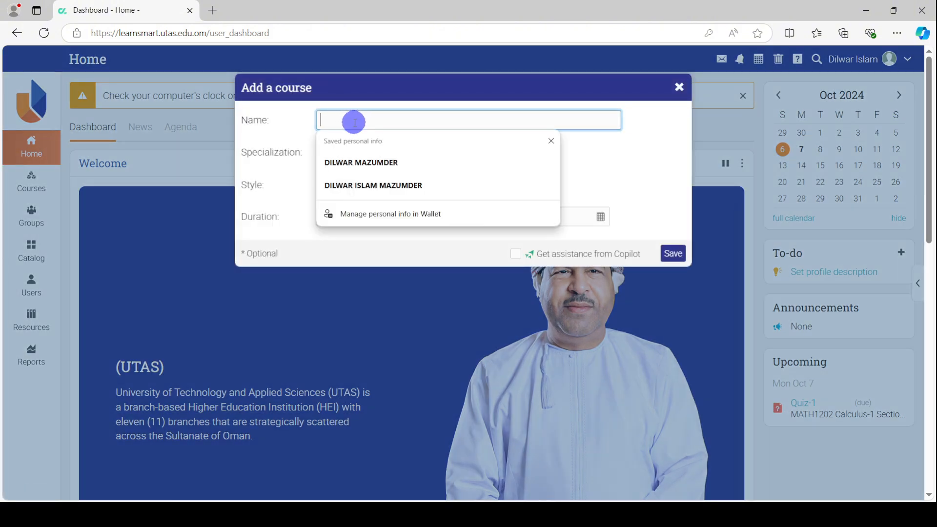
left_click(355, 122)
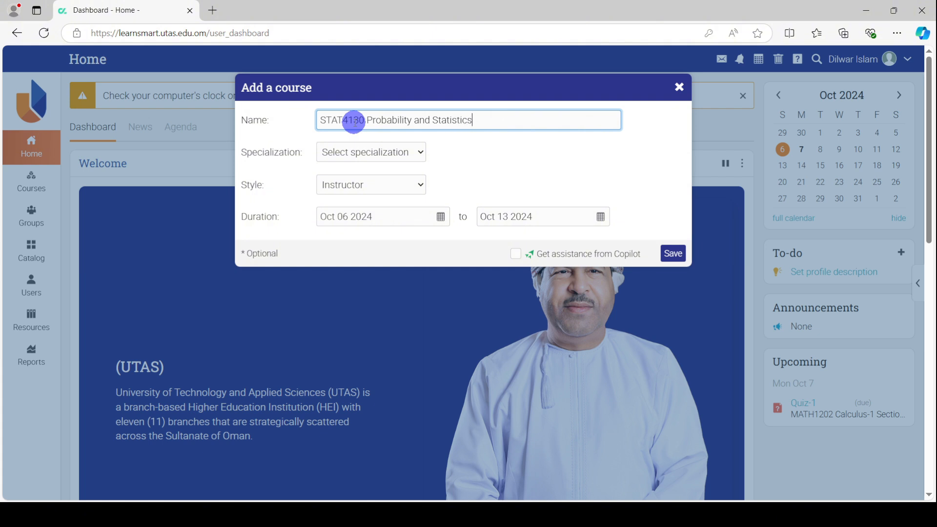
Set the course specialization to Math and the style to Blended
left_click(405, 153)
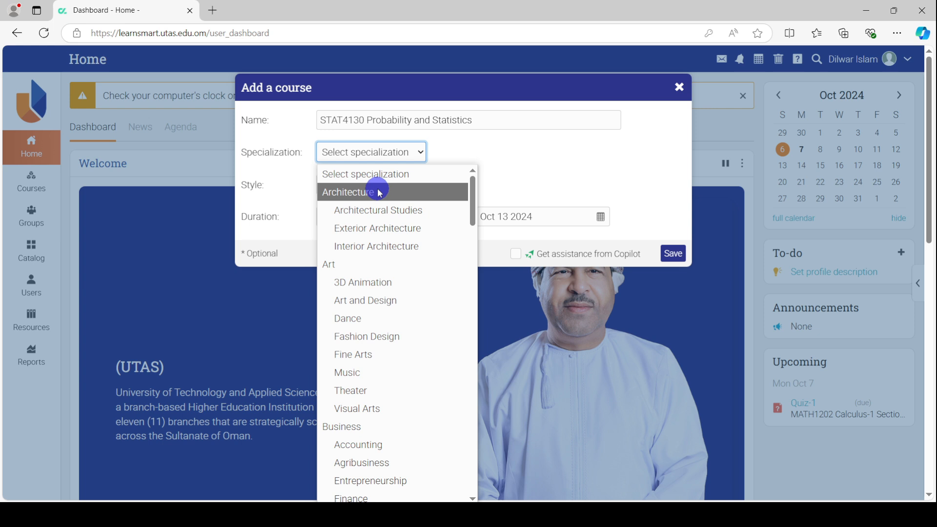
key("m")
key("a")
key("t")
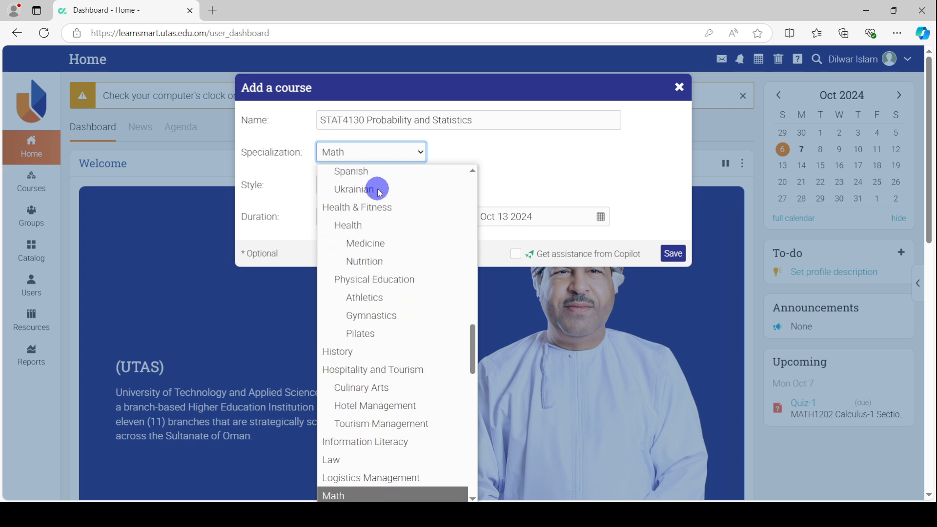
left_click(376, 151)
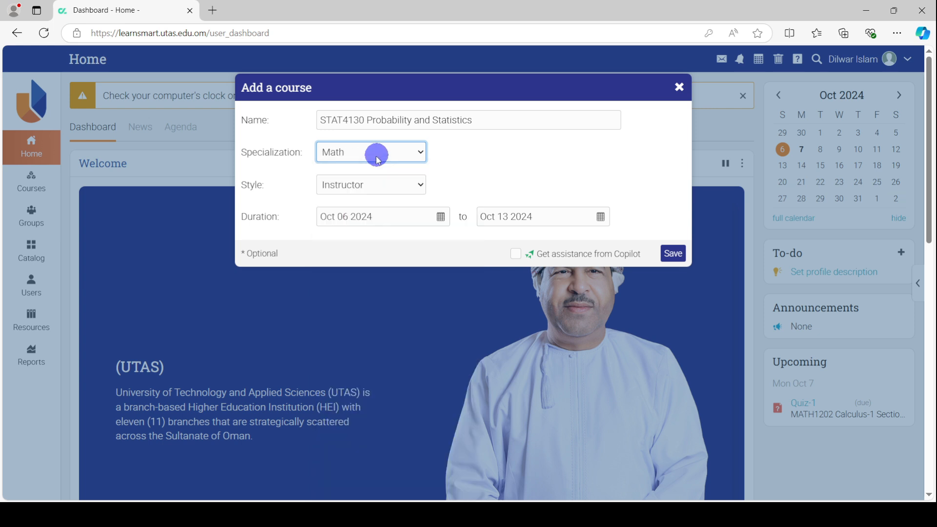
left_click(379, 186)
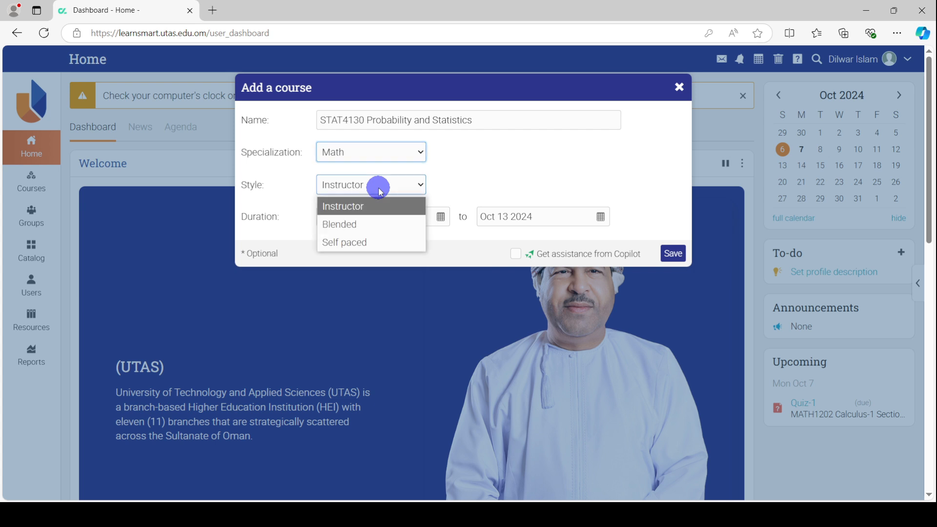
left_click(378, 225)
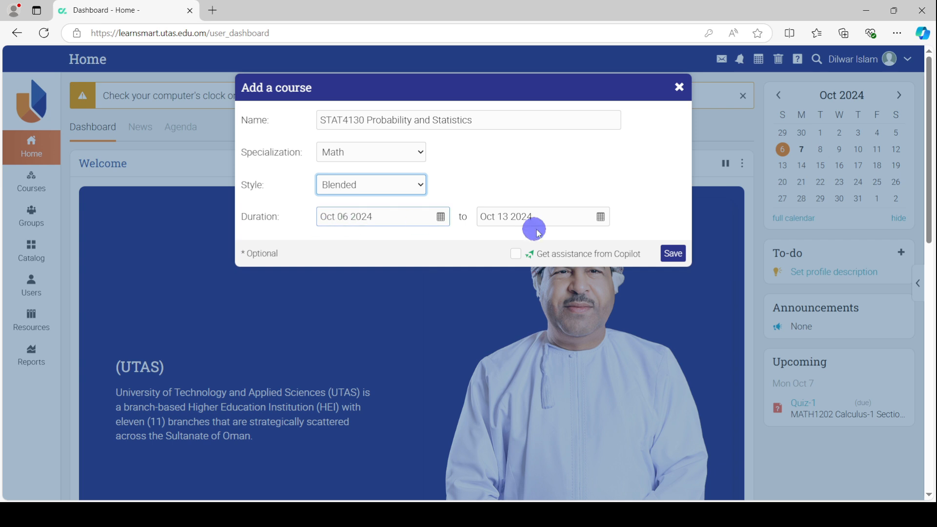
Set the course end date to Jan 31 2025
left_click(600, 217)
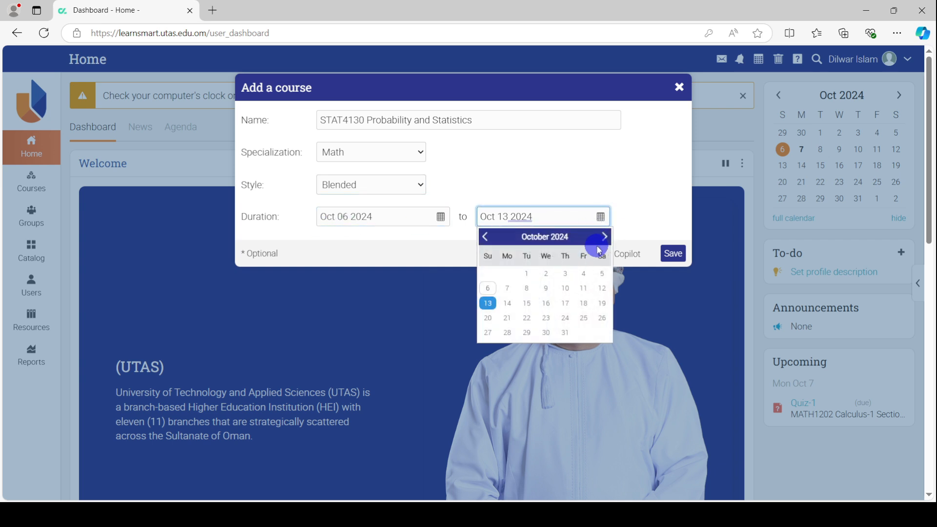
left_click(604, 238)
left_click(604, 238)
left_click(605, 239)
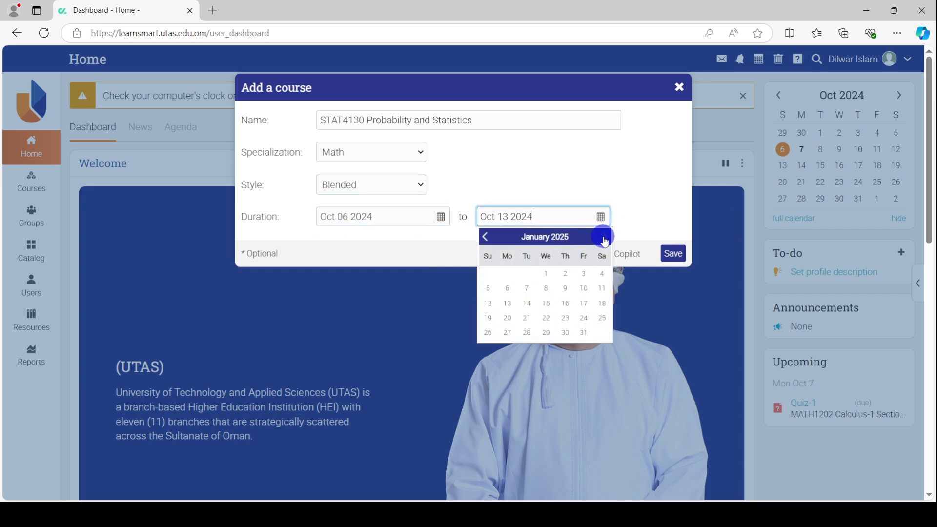
left_click(585, 332)
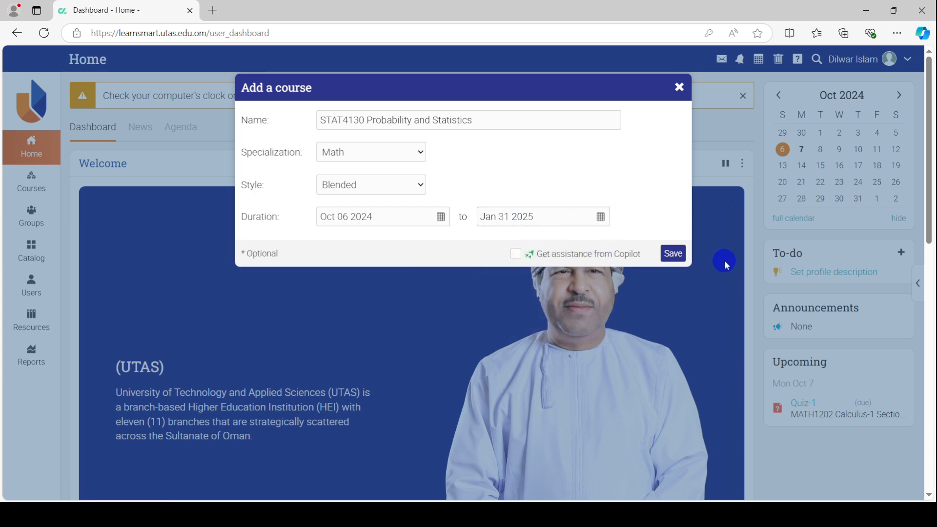
Save the STAT4130 course and return to Edge to view its Configure page
left_click(677, 257)
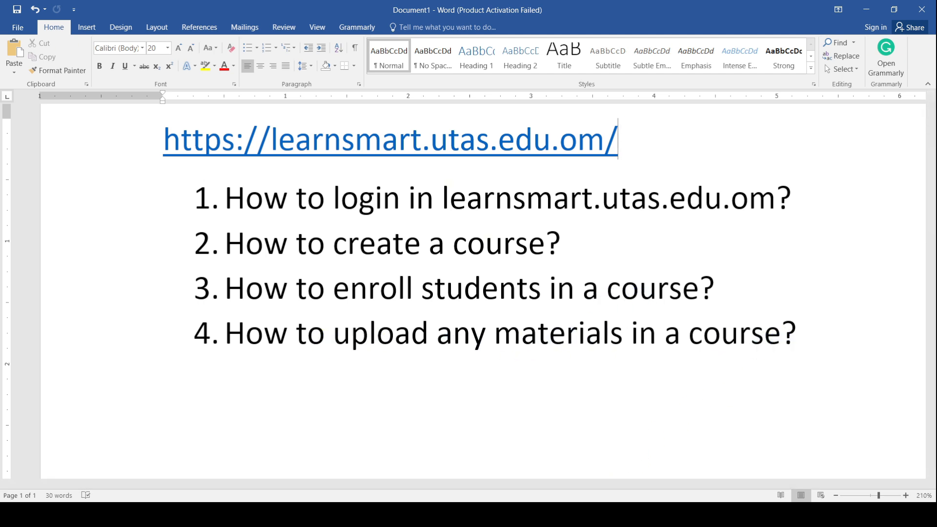
left_click(266, 516)
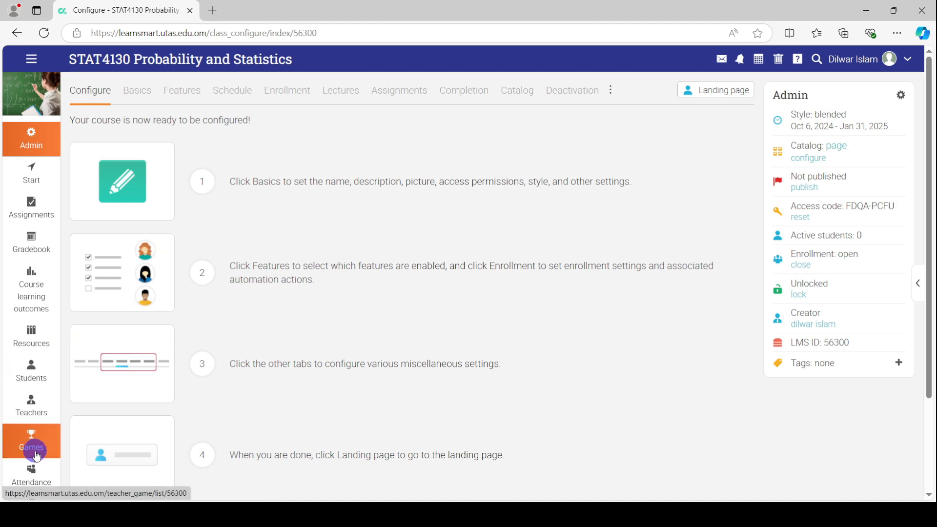
Open the STAT4130 Students page and select the self-enrollment access code
left_click(33, 375)
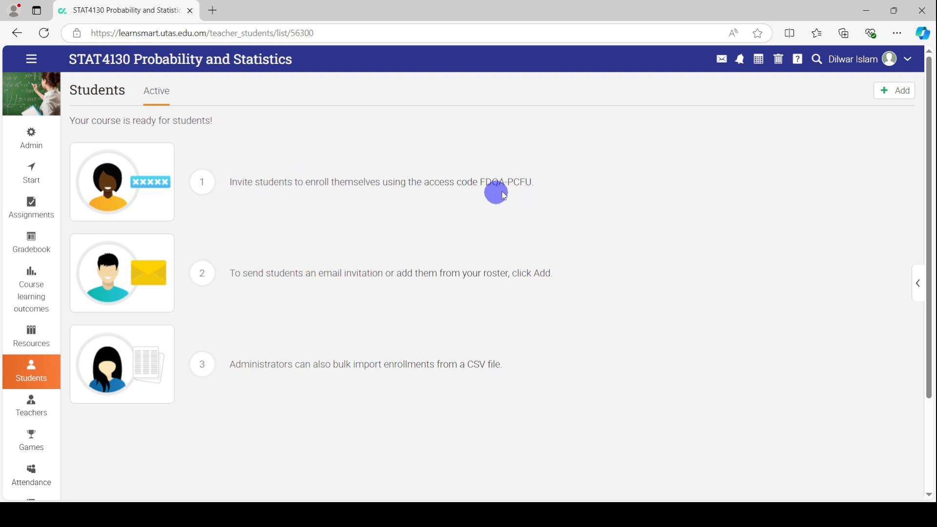
left_click_drag(479, 182, 533, 180)
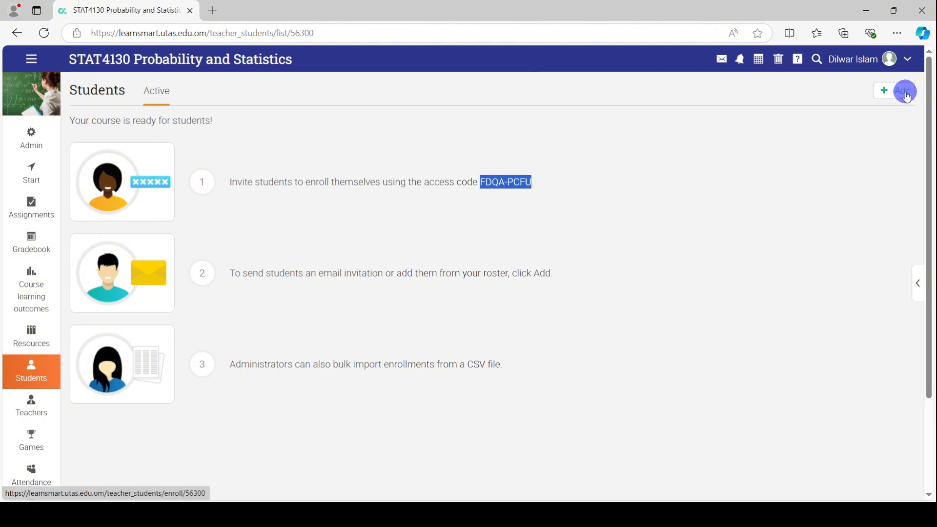
left_click(906, 97)
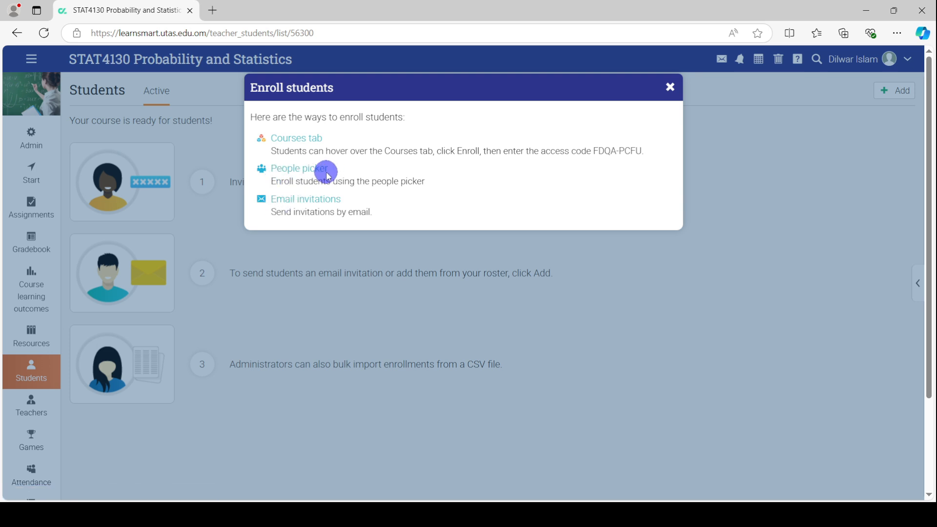
left_click(295, 171)
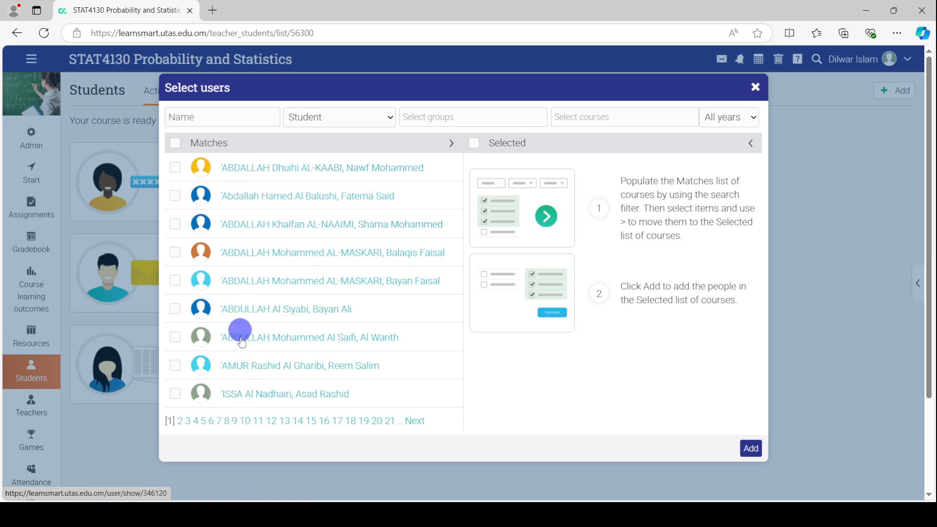
left_click(196, 116)
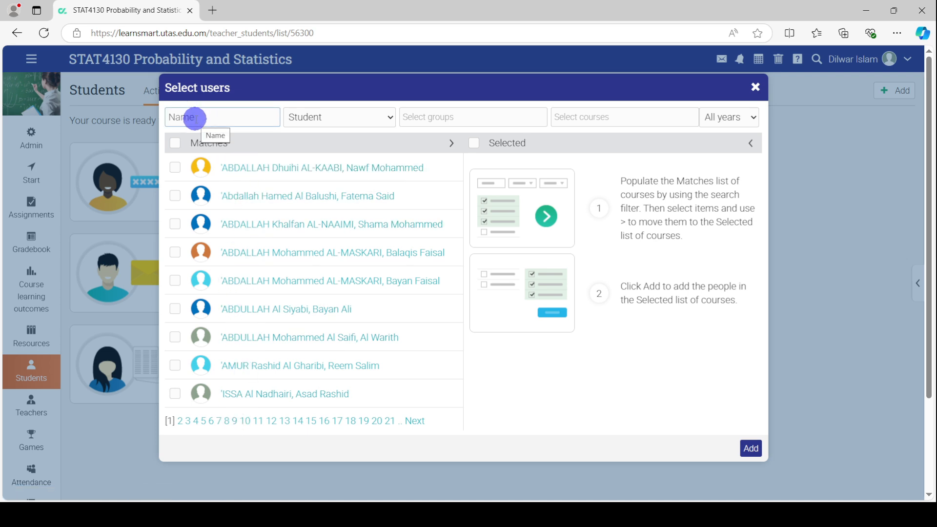
left_click(196, 119)
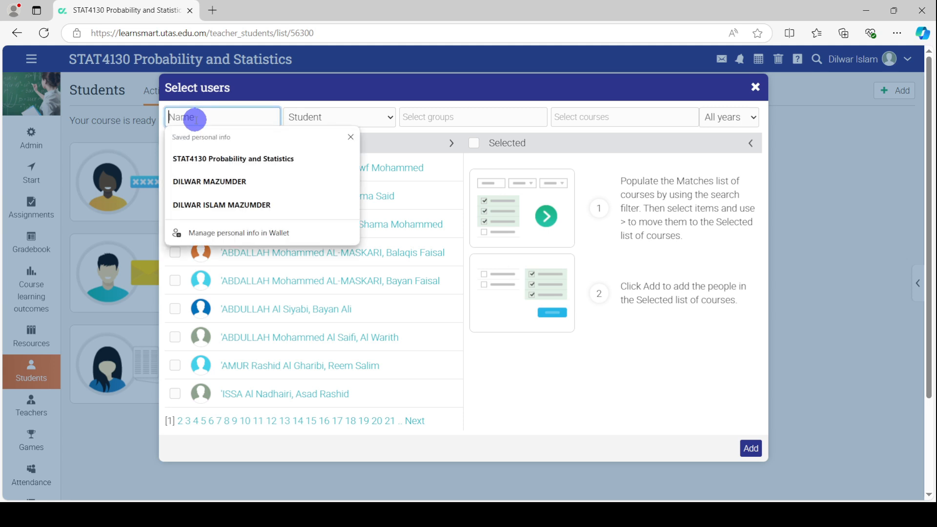
type("omar")
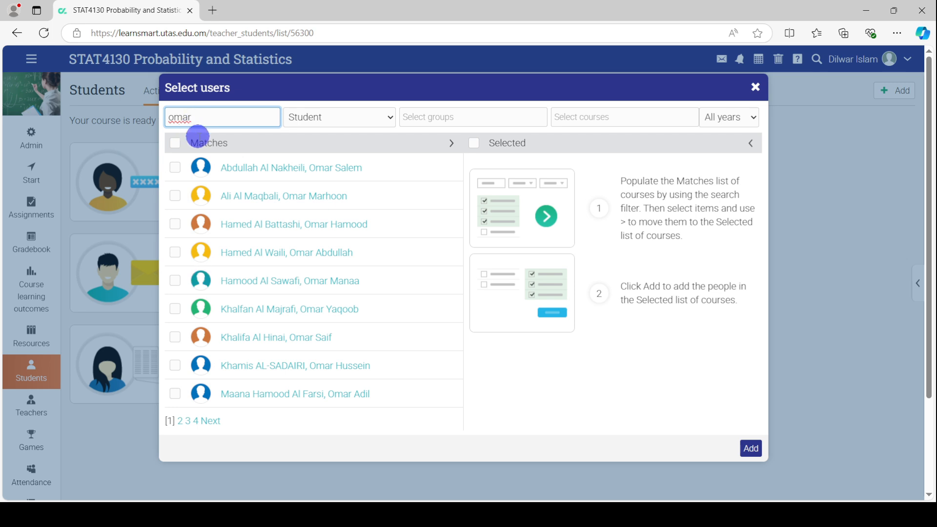
key("BackSpace")
key("BackSpace")
key("BackSpace")
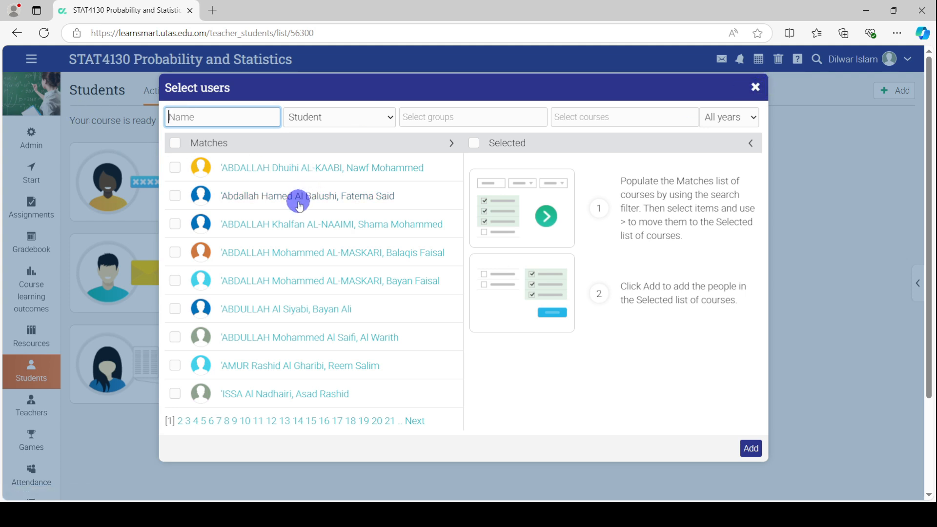
left_click(754, 89)
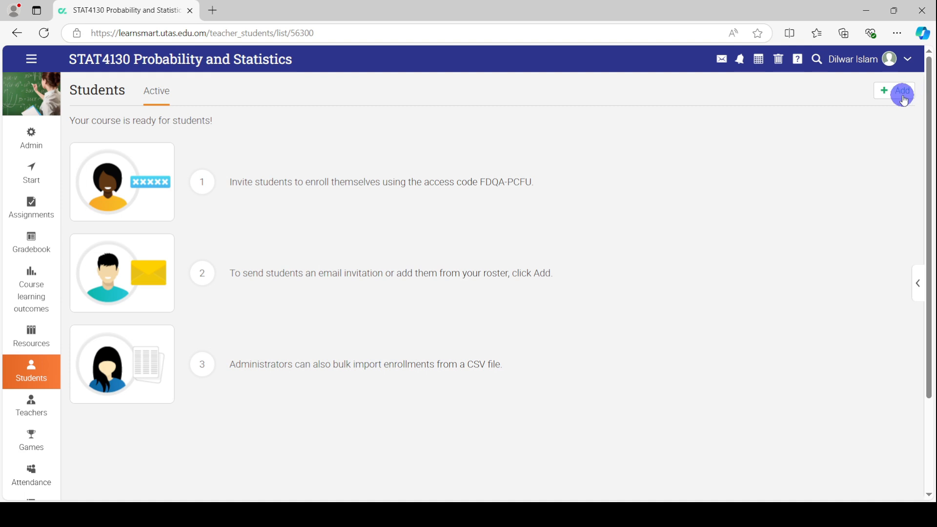
Choose Email invitations with an approximate count of 2 and continue to the entry form
left_click(903, 95)
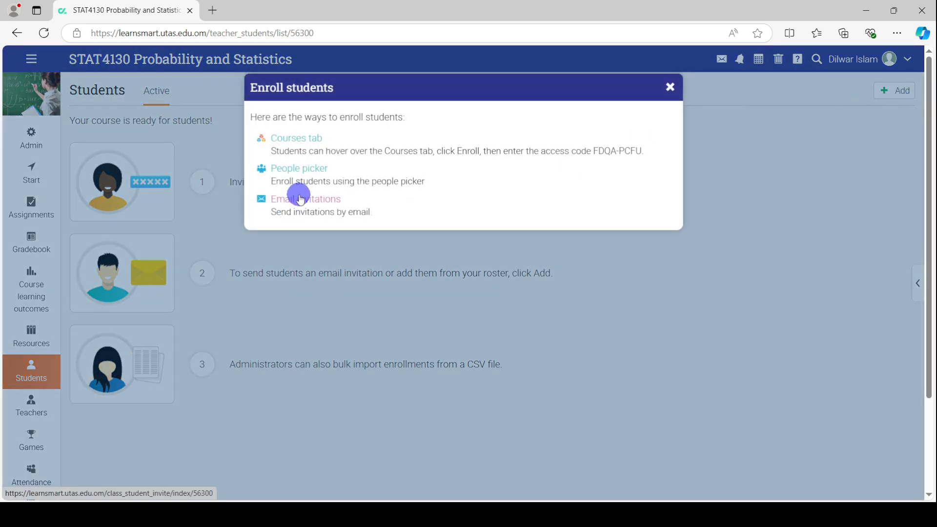
left_click(292, 203)
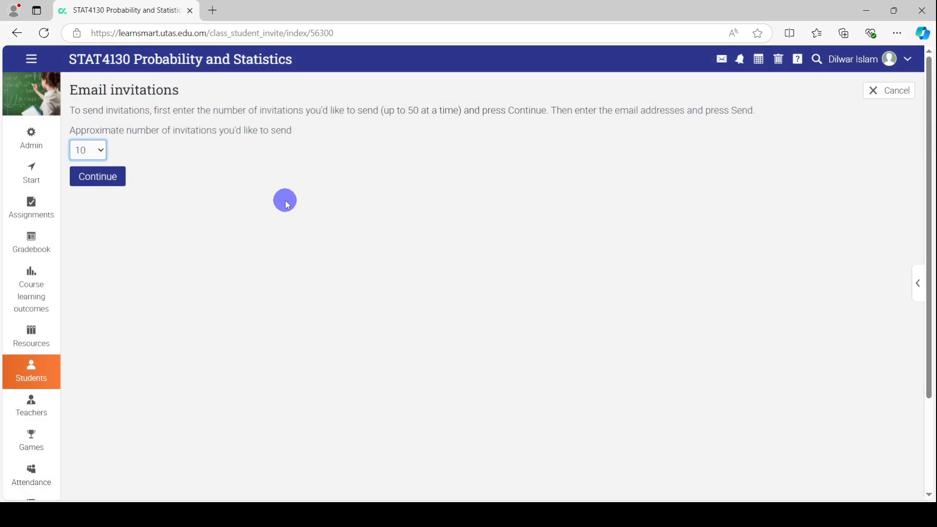
left_click(101, 151)
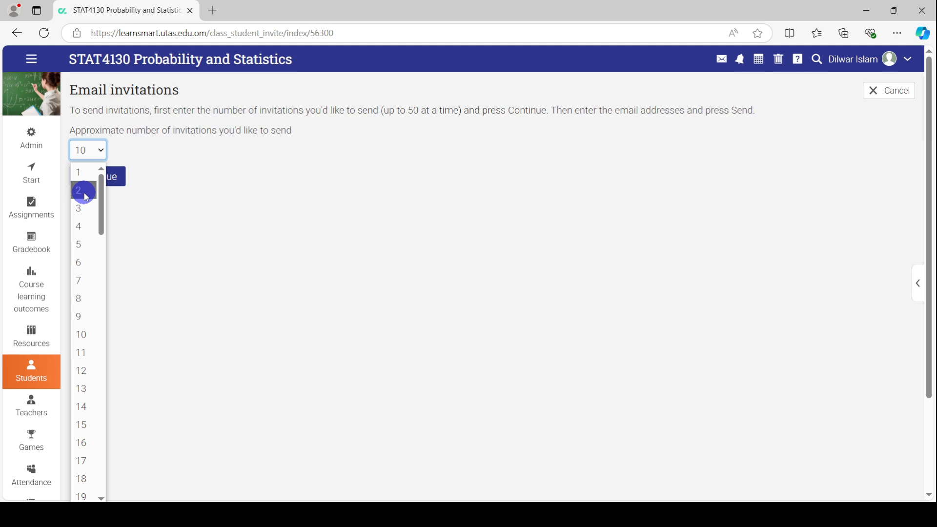
scroll(97, 393, "down", 8)
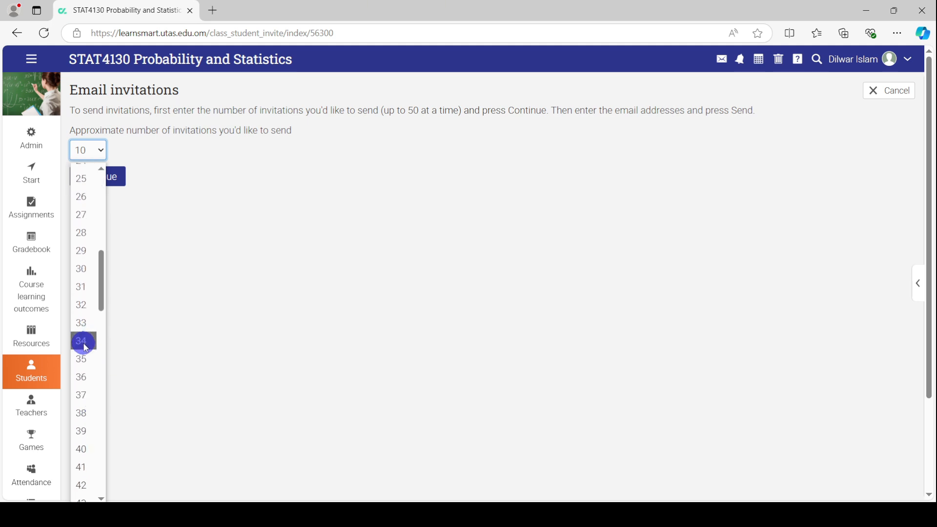
left_click(83, 359)
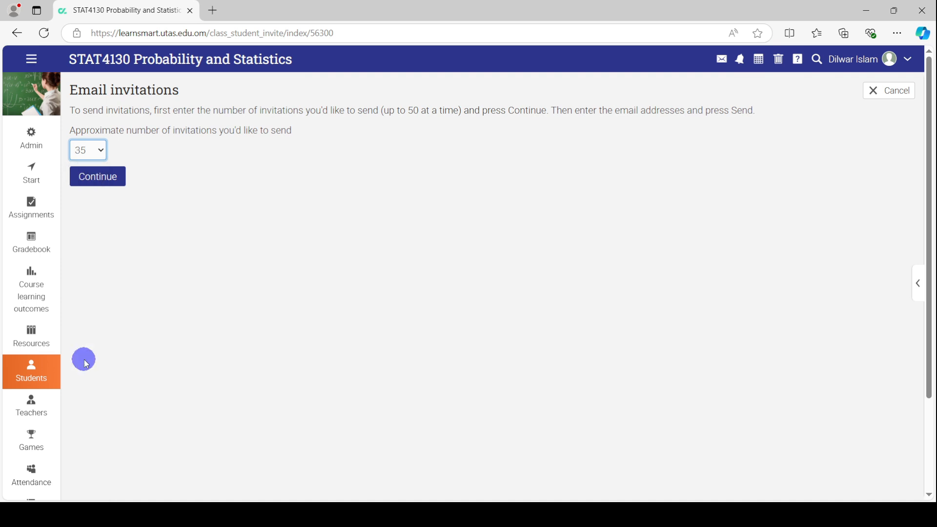
left_click(99, 161)
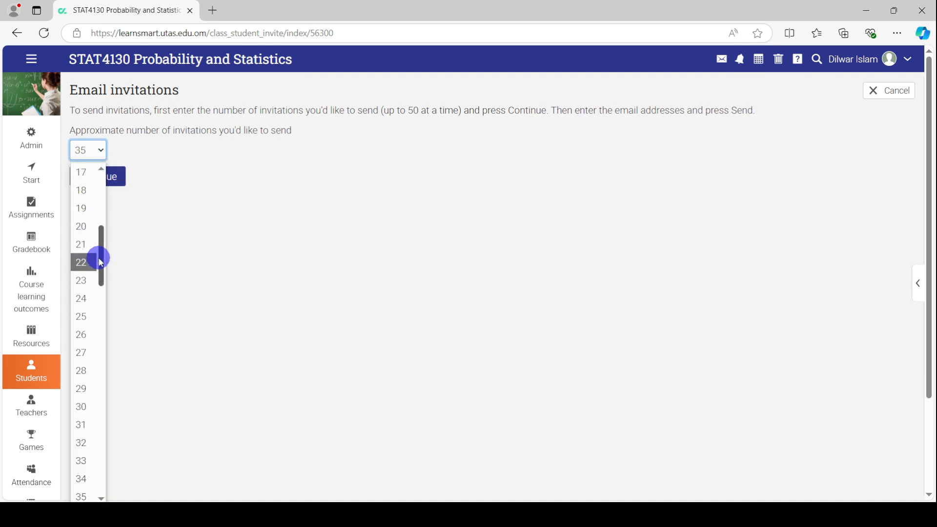
left_click_drag(101, 257, 98, 176)
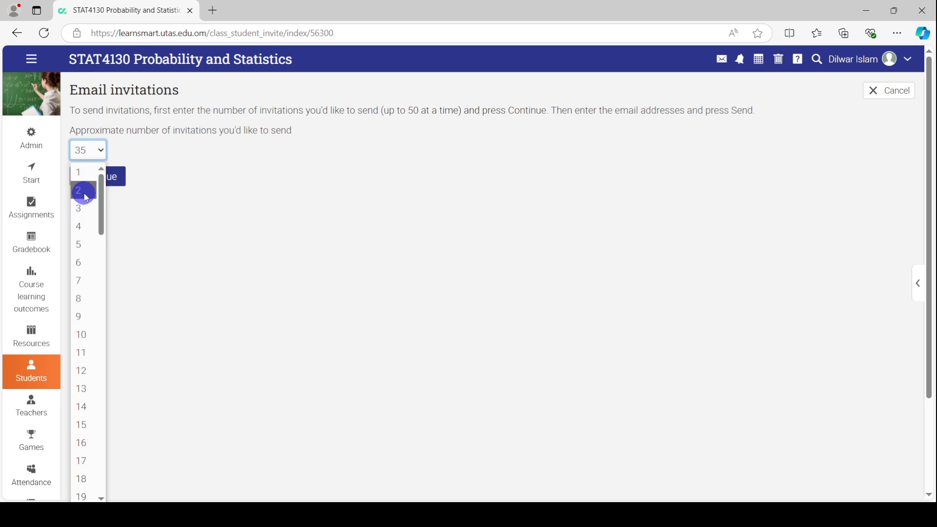
left_click(89, 189)
left_click(100, 185)
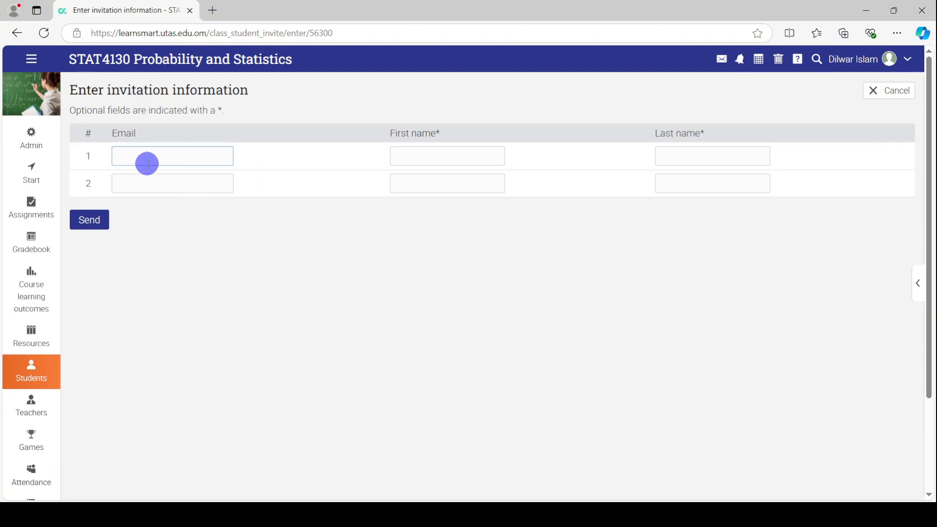
Enter a student e-mail address in each of the two invitation rows
left_click(137, 155)
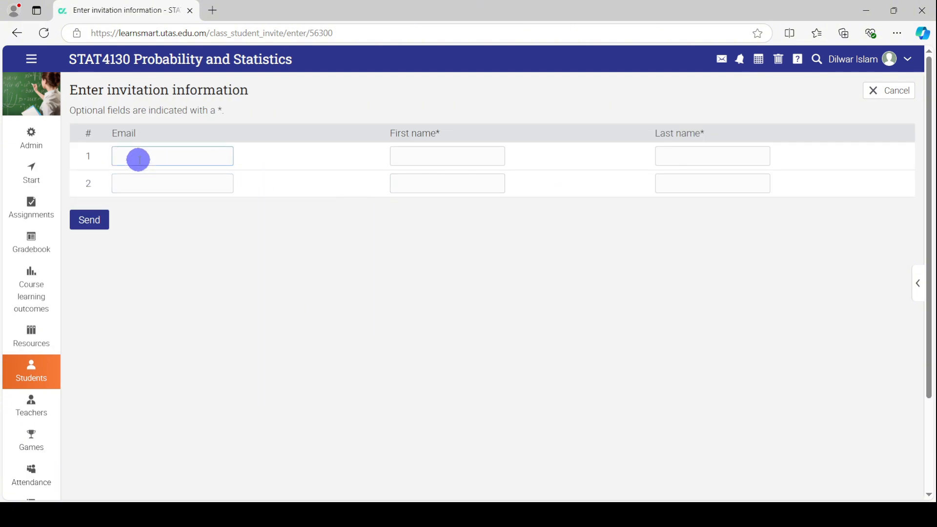
left_click(138, 154)
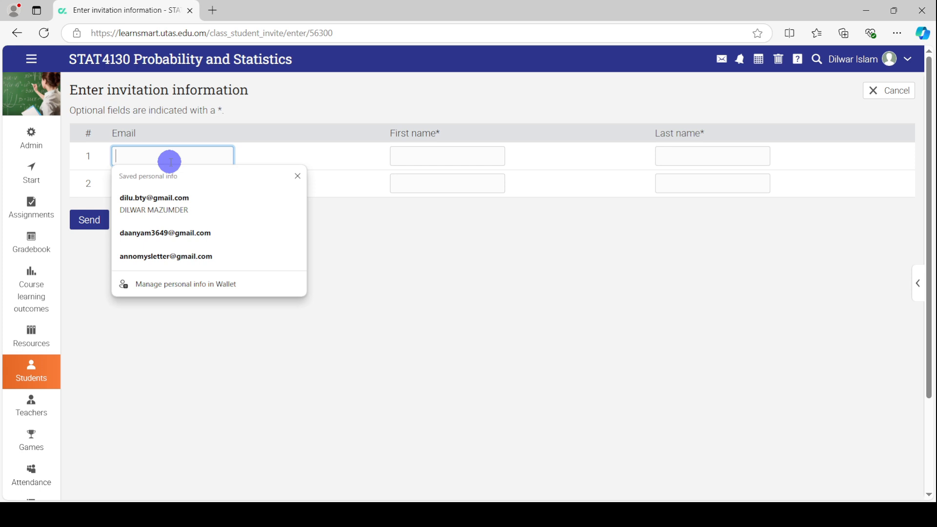
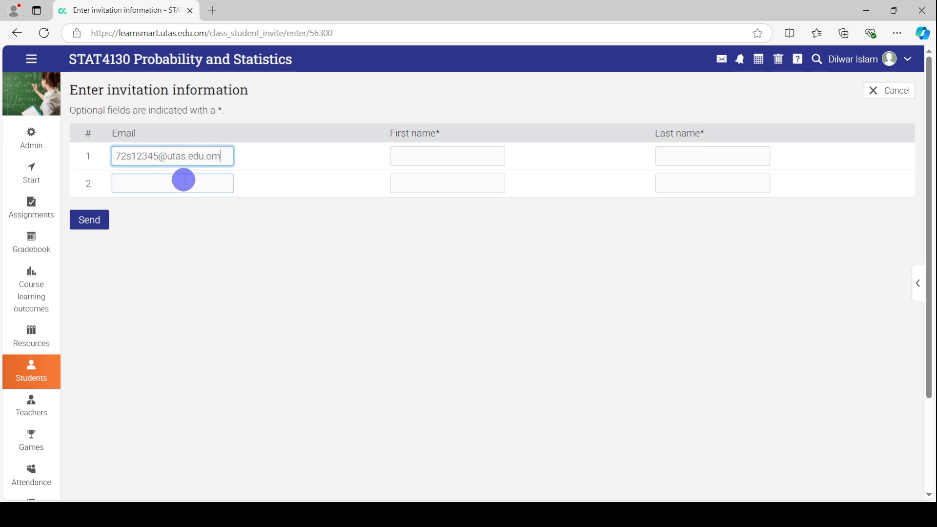
left_click(181, 183)
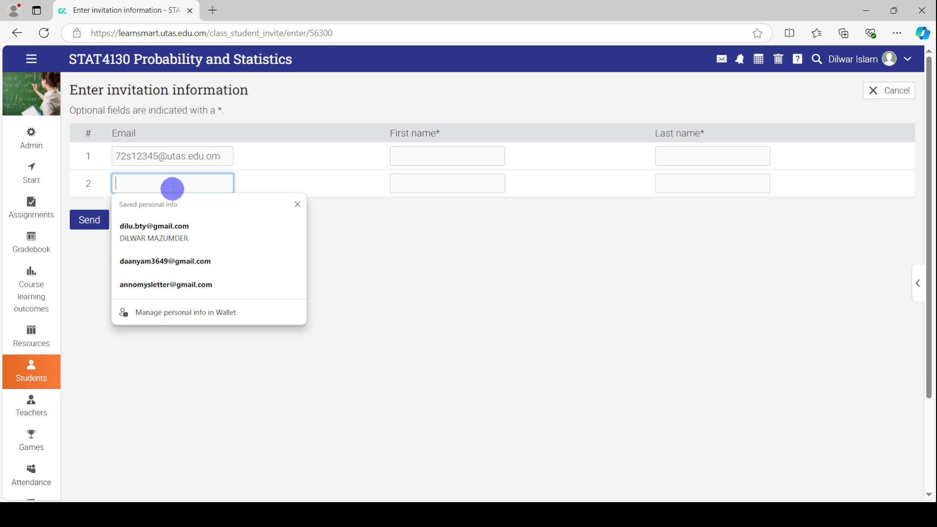
type("83")
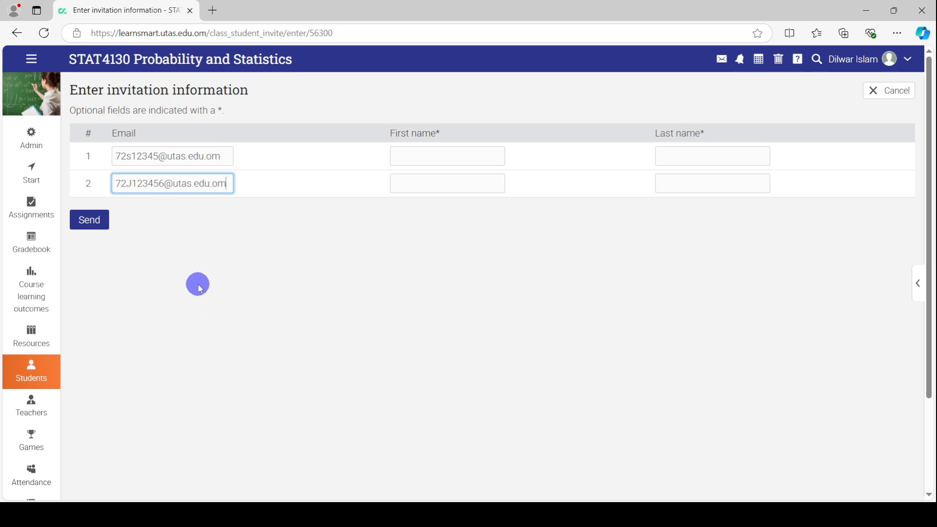
Send the two student e-mail invitations
left_click(94, 223)
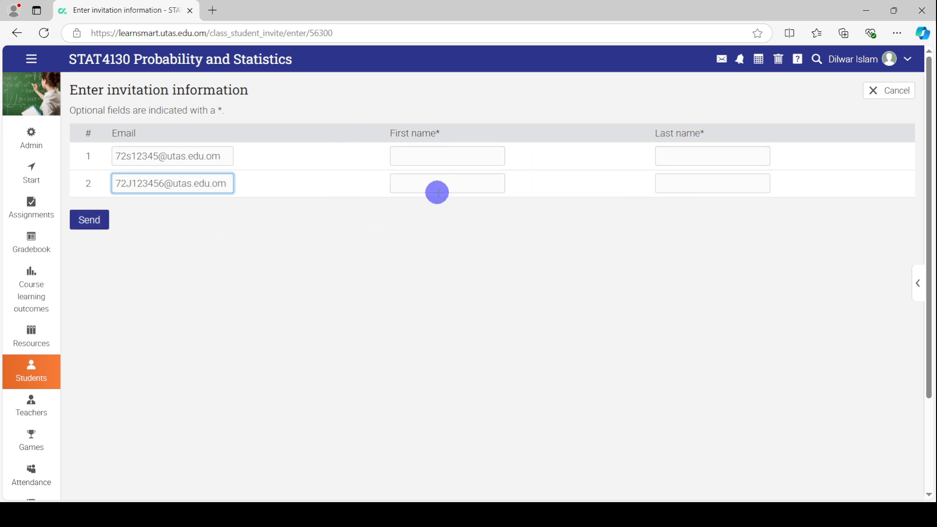
left_click(89, 225)
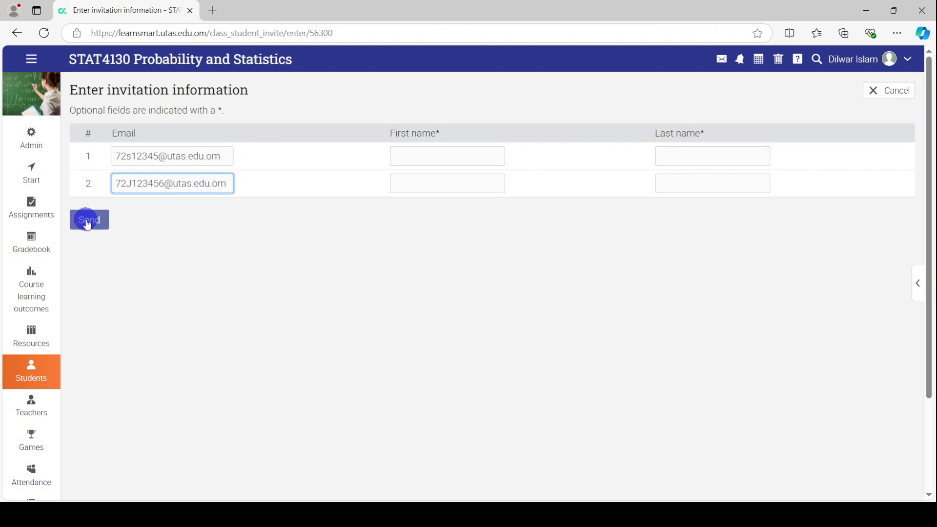
left_click(96, 229)
left_click(98, 227)
Submit the student invitations and open the Add coteachers dialog from Teachers
left_click(96, 226)
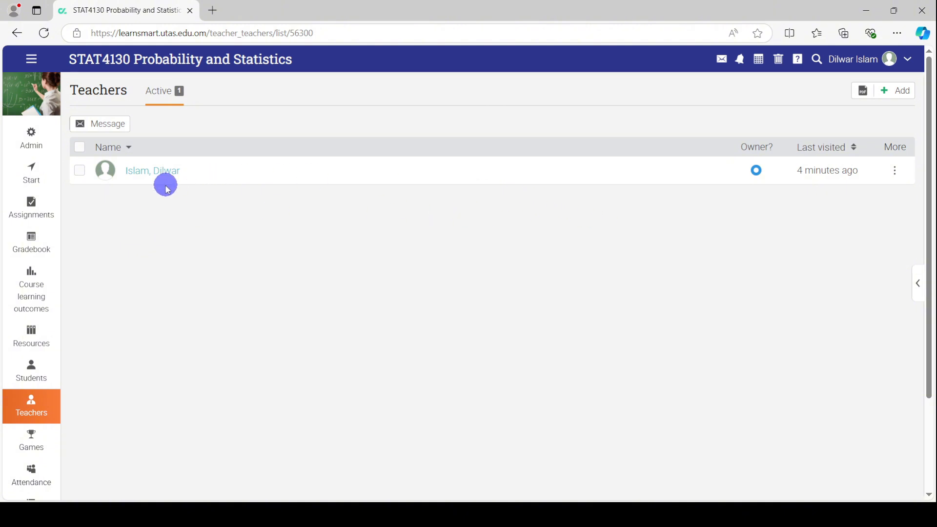
left_click(897, 93)
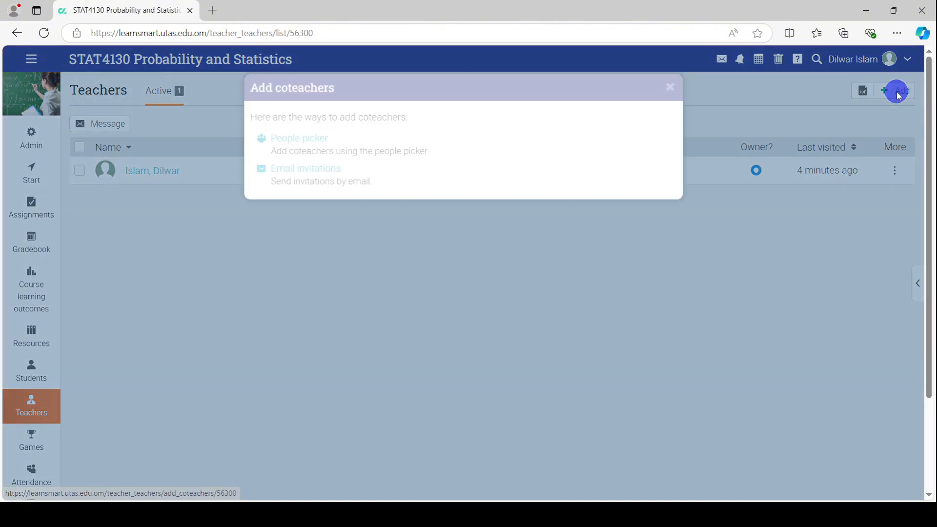
Use People picker to search the teacher's name, tick the match, and move them to Selected
left_click(301, 139)
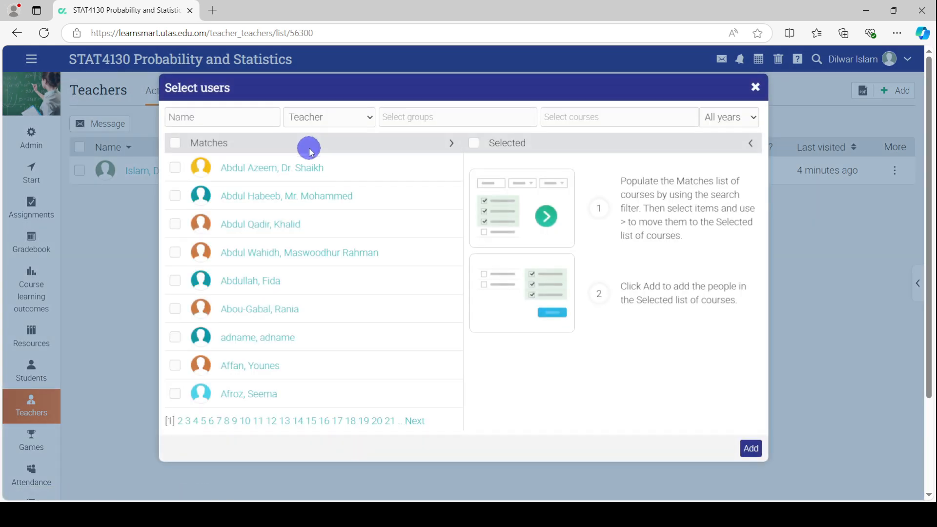
left_click(223, 120)
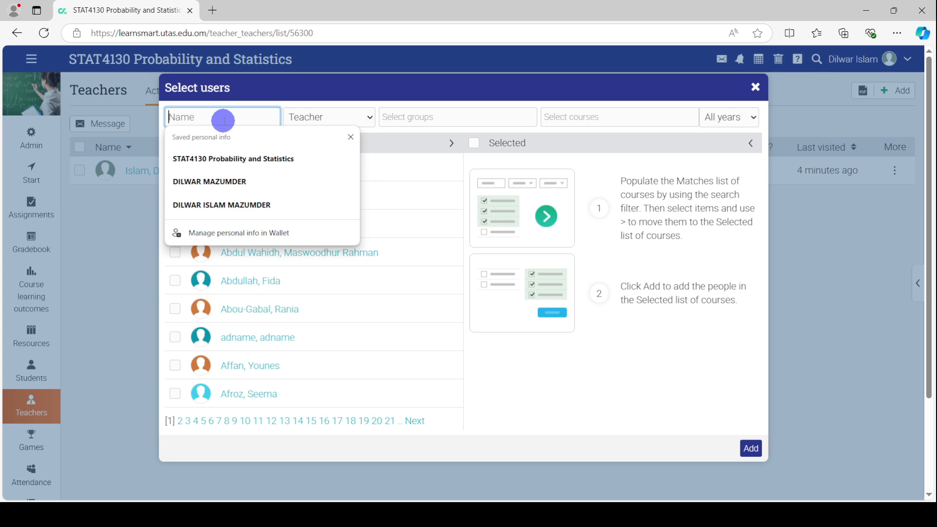
type("ward")
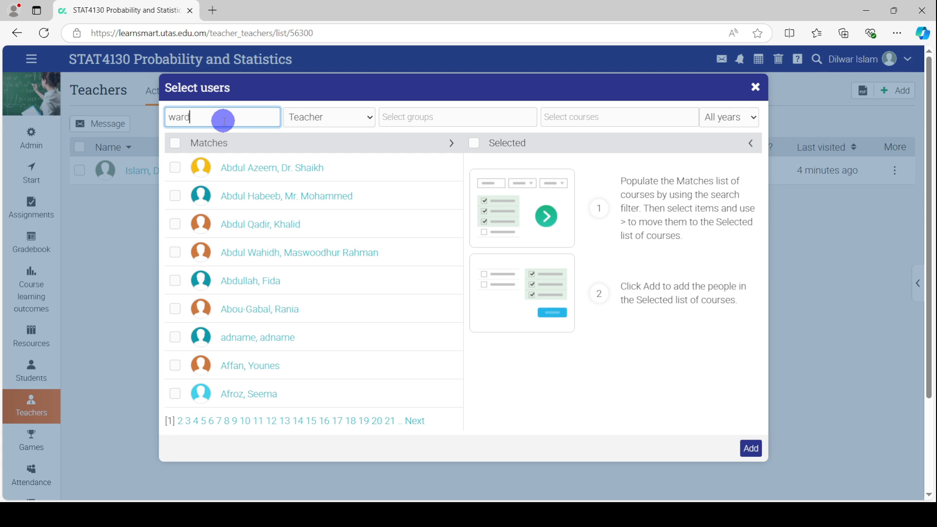
type("ah")
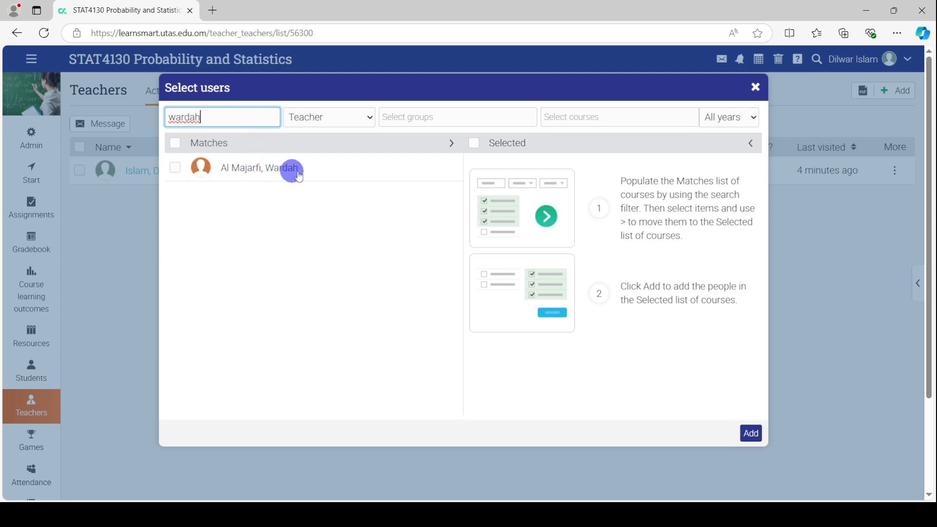
left_click(176, 169)
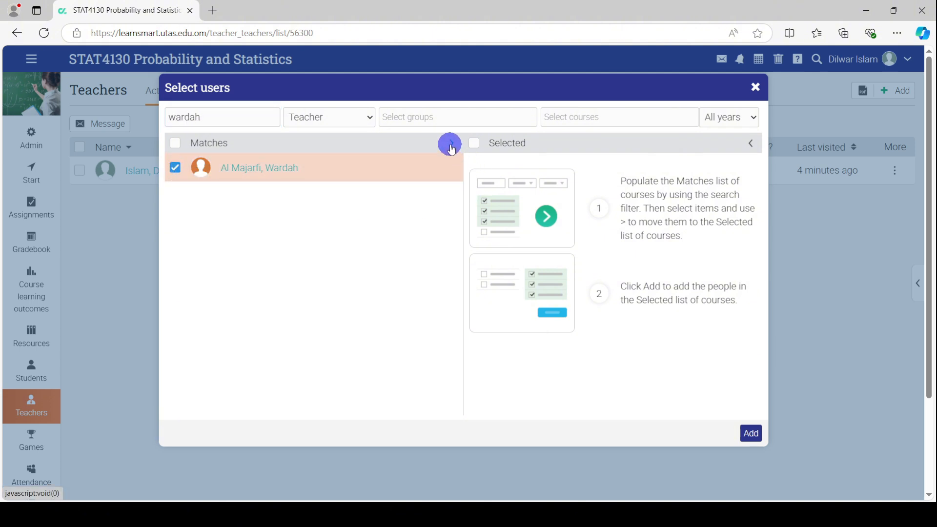
left_click(451, 144)
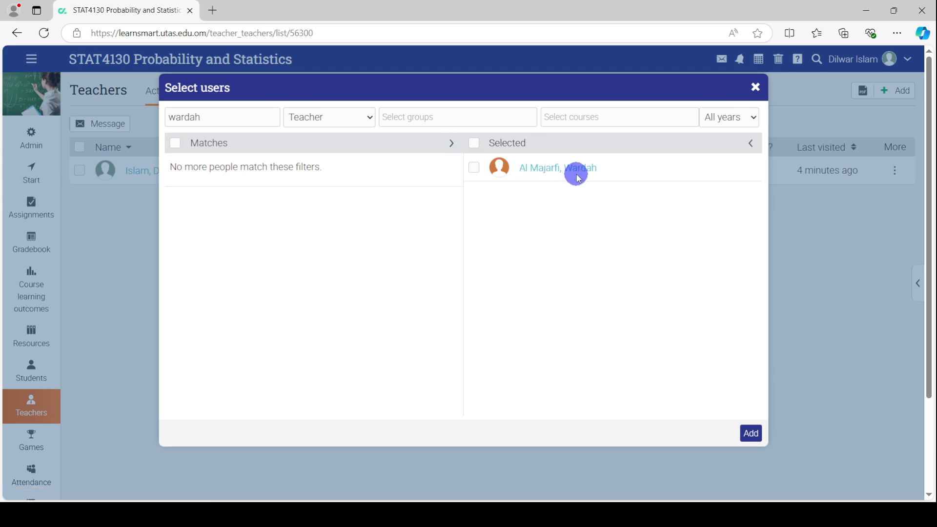
left_click(475, 169)
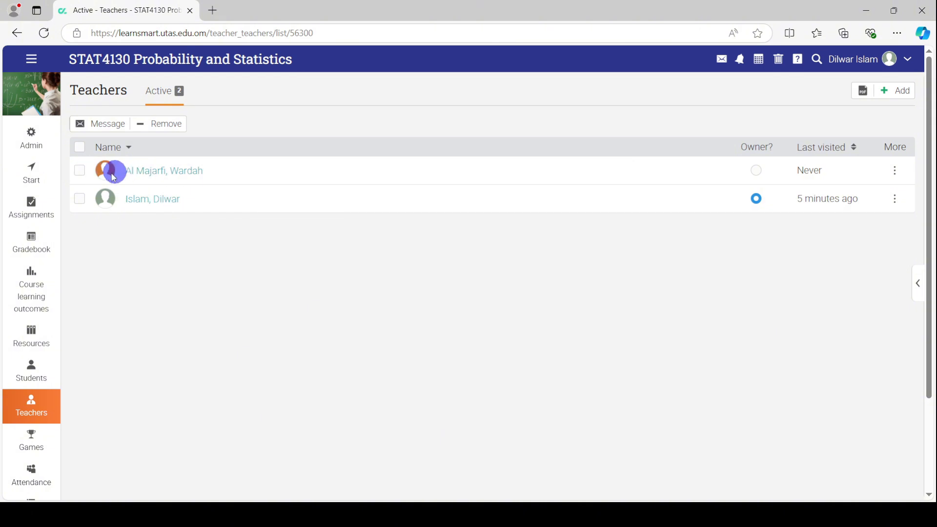
Remove the newly added coteacher so only the course owner remains in the Teachers list
left_click(82, 172)
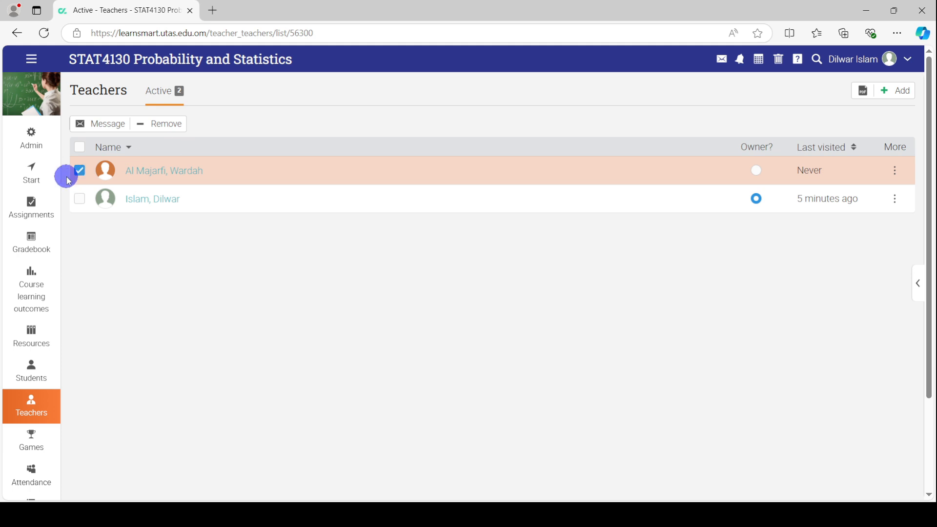
left_click(164, 128)
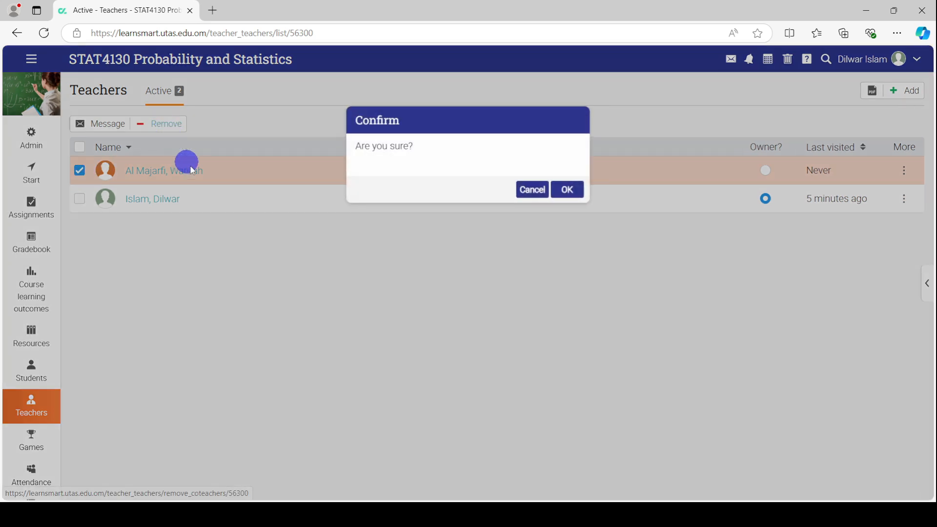
left_click(566, 191)
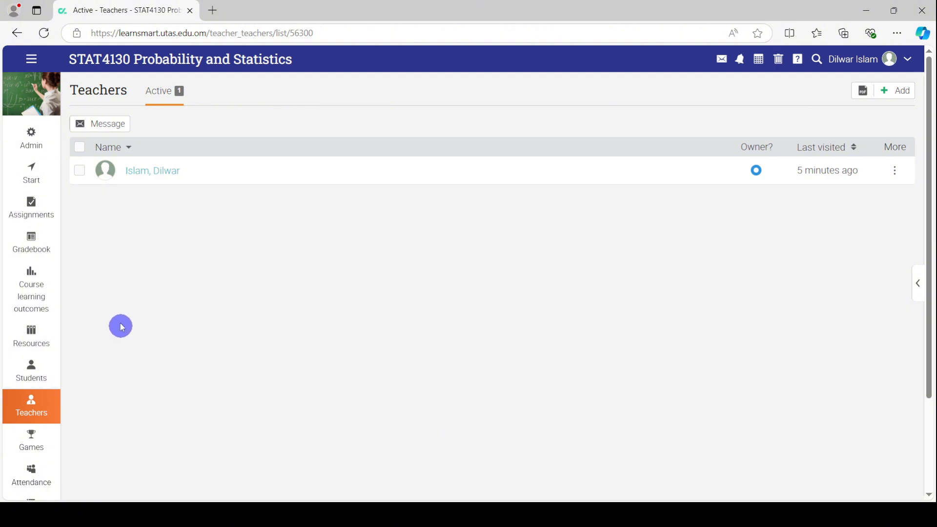
left_click(36, 61)
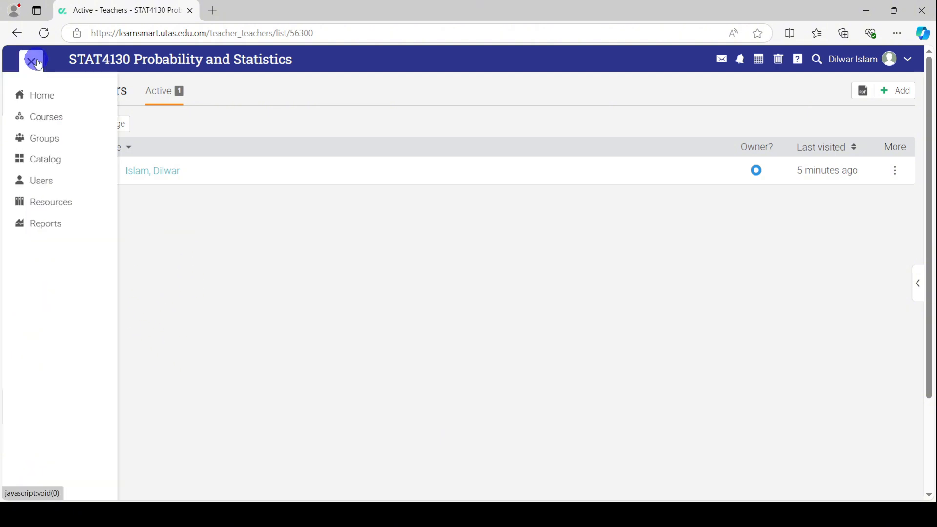
Go to the STAT4130 Probability and Statistics course from the courses being taught
left_click(50, 120)
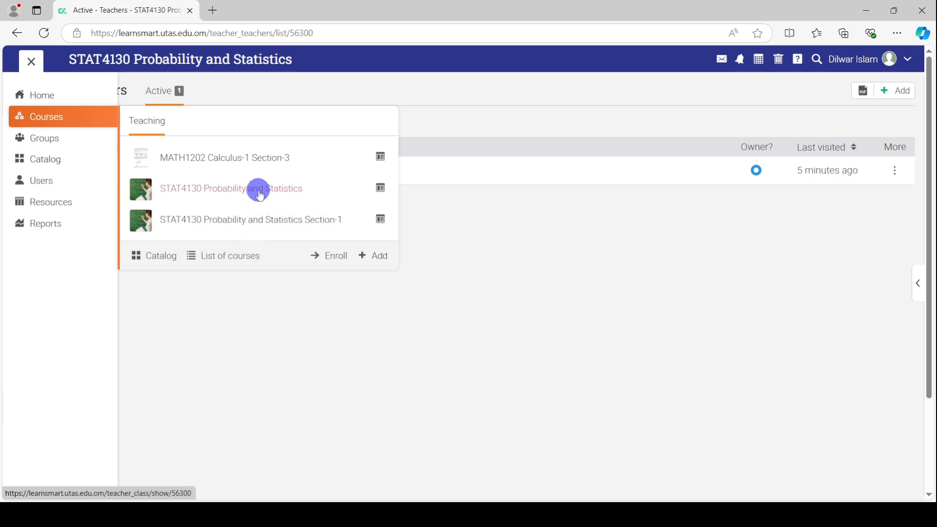
left_click(259, 194)
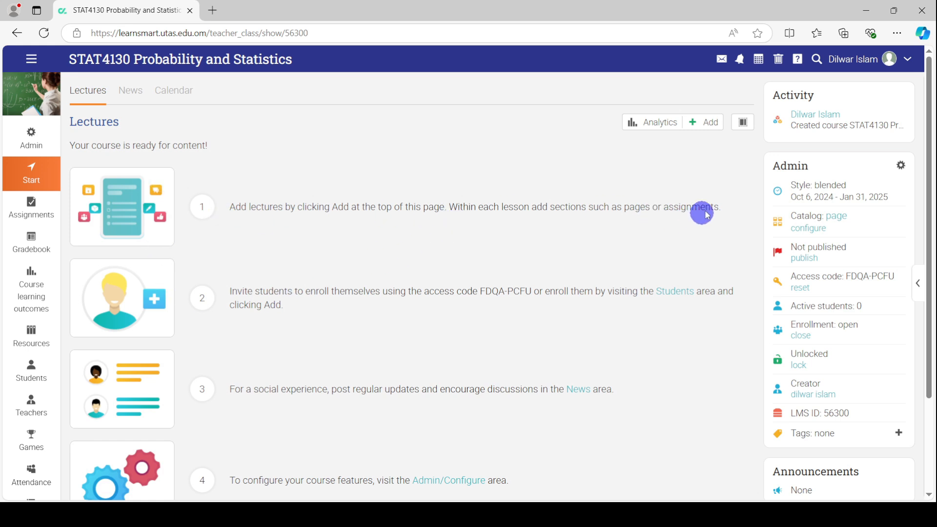
Add a brand-new lesson titled Course Materials to the course and save it
left_click(710, 127)
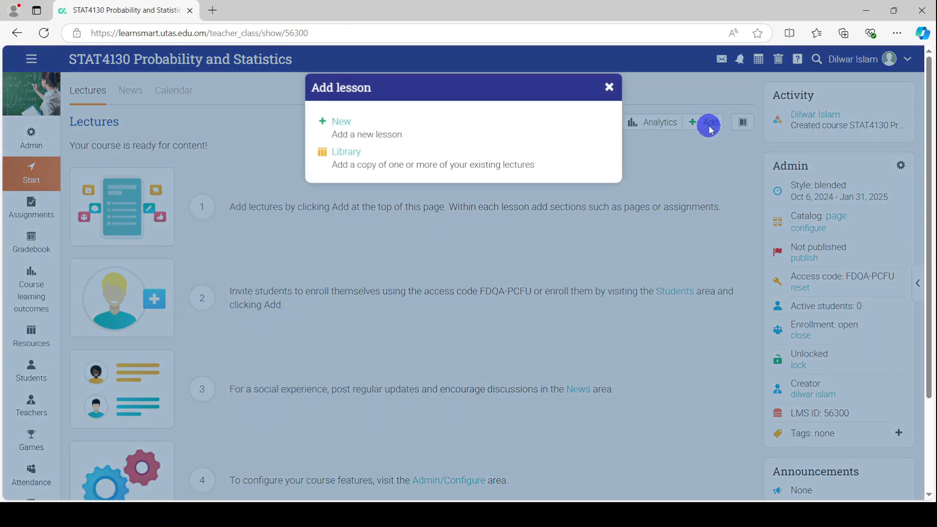
left_click(343, 126)
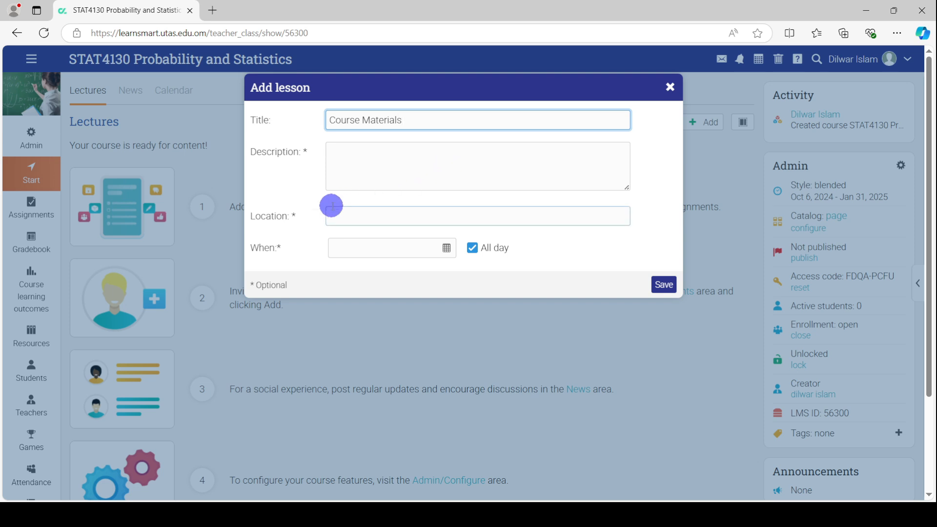
left_click(372, 162)
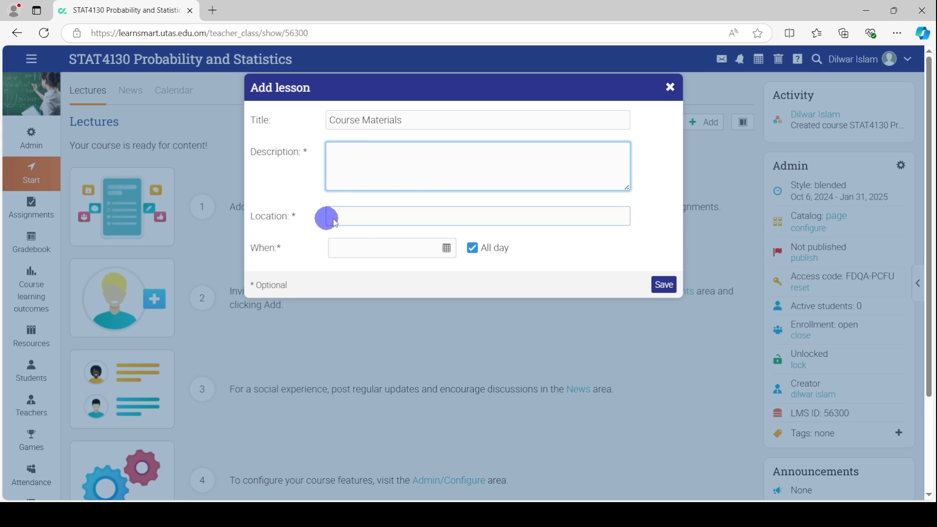
left_click(666, 287)
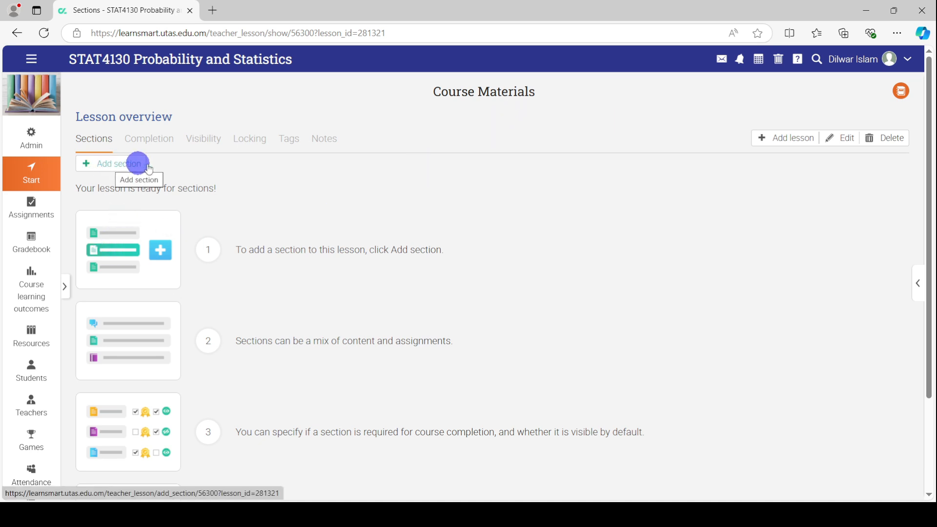
Add a File section to the lesson, uploading Course_Material-1.pdf from the Desktop
left_click(101, 164)
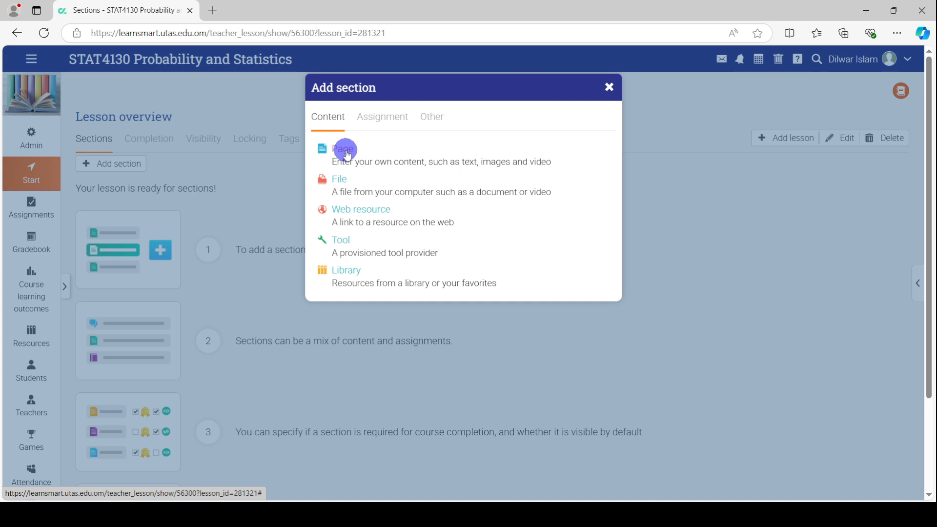
left_click(340, 181)
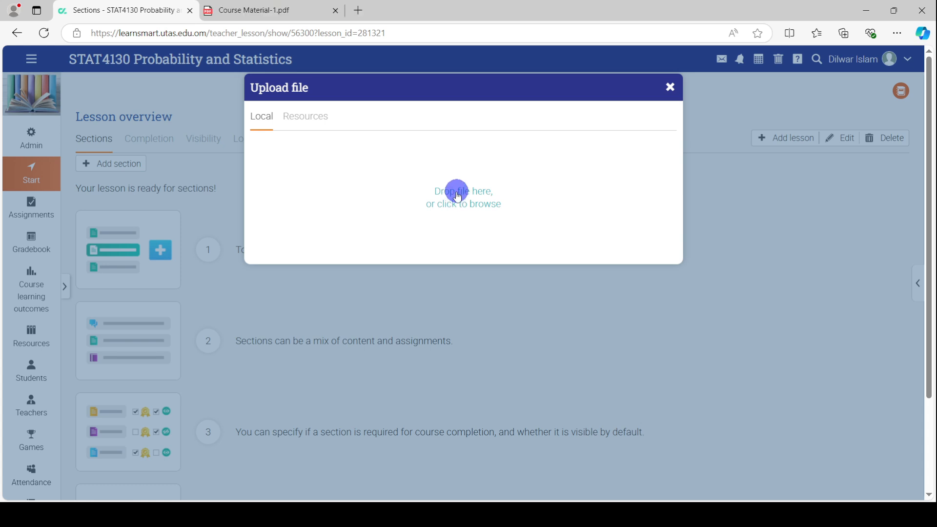
left_click(458, 196)
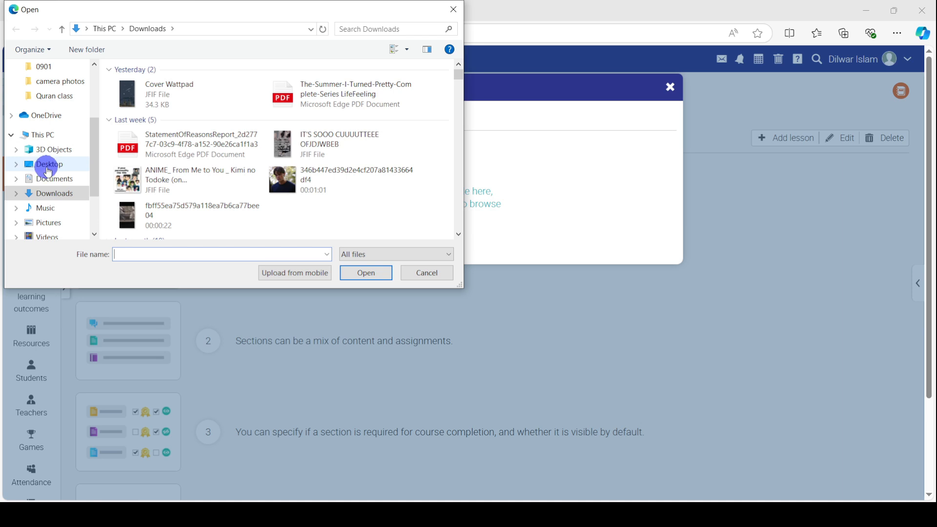
left_click(49, 169)
scroll(303, 154, "down", 1)
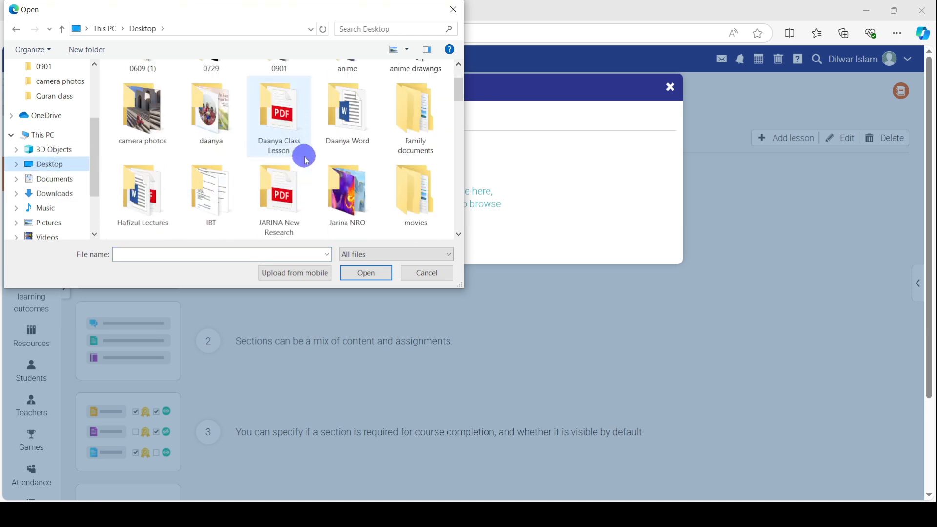
left_click(306, 159)
scroll(244, 191, "down", 3)
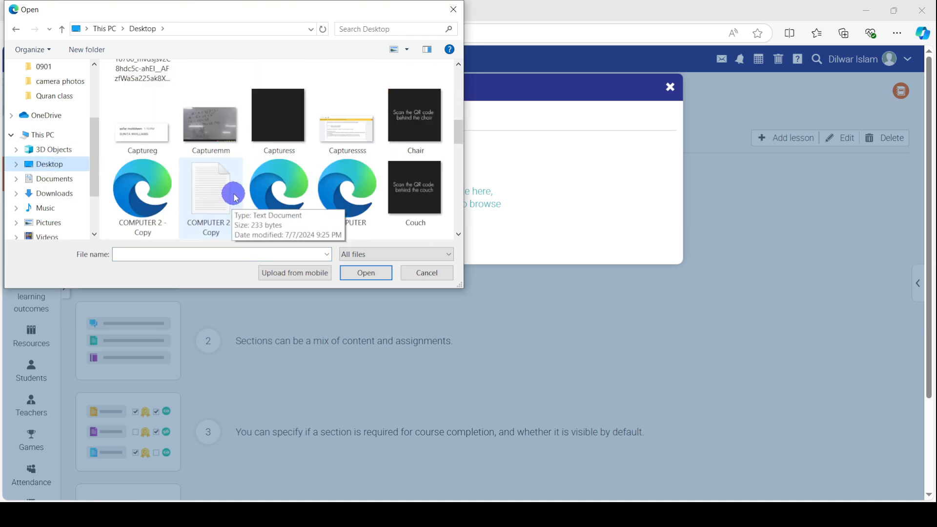
scroll(243, 184, "down", 3)
scroll(210, 169, "up", 2)
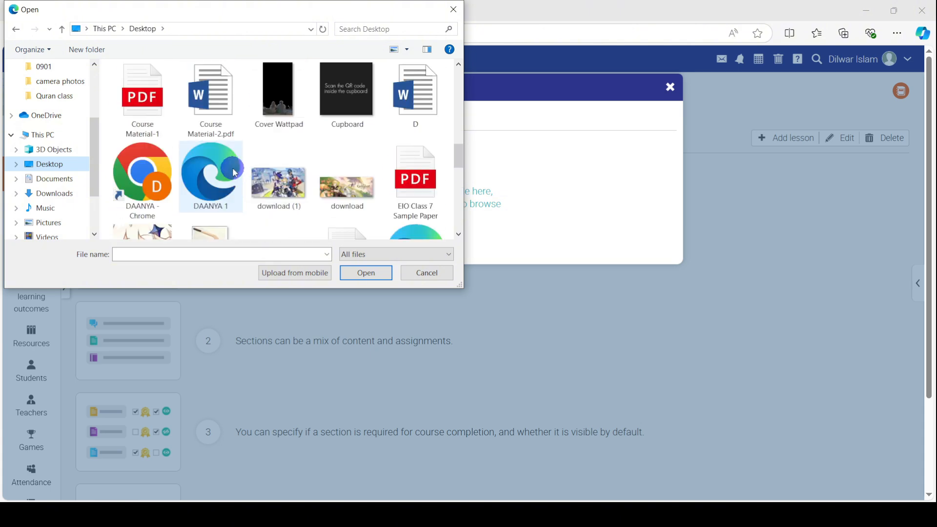
left_click(143, 112)
left_click(362, 275)
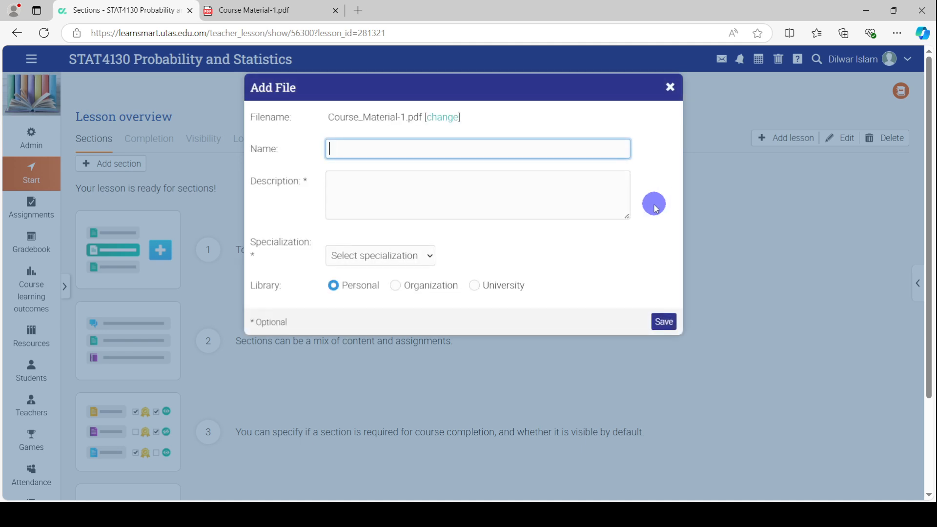
Name the file section STAT4130 Probability and Statistics and save it
left_click(355, 148)
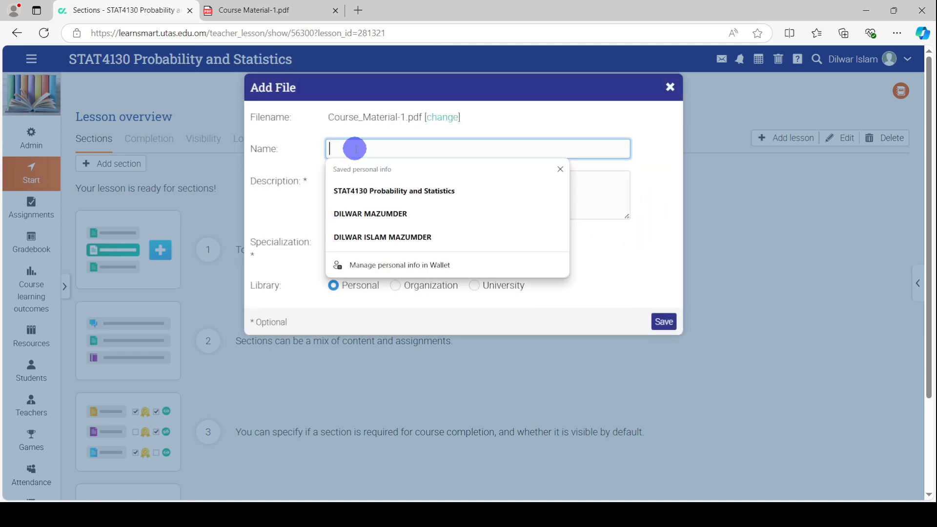
left_click(365, 191)
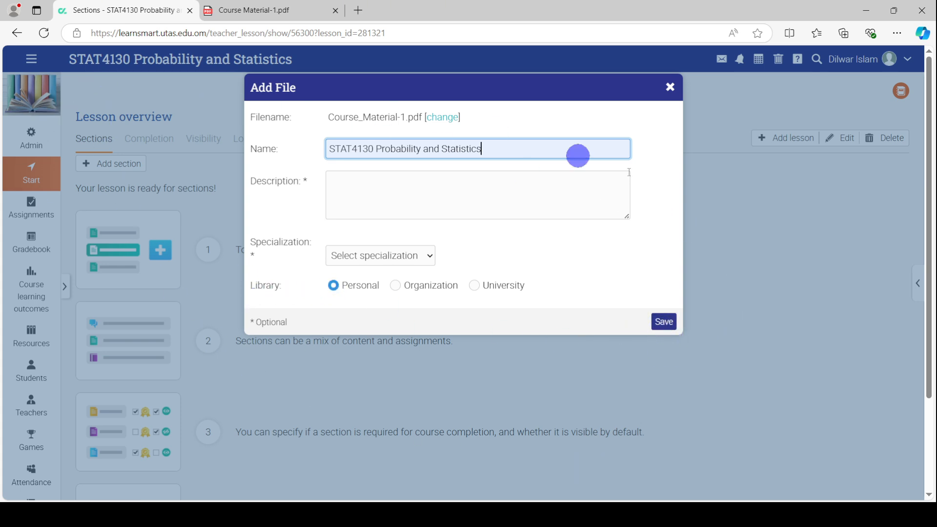
left_click(662, 323)
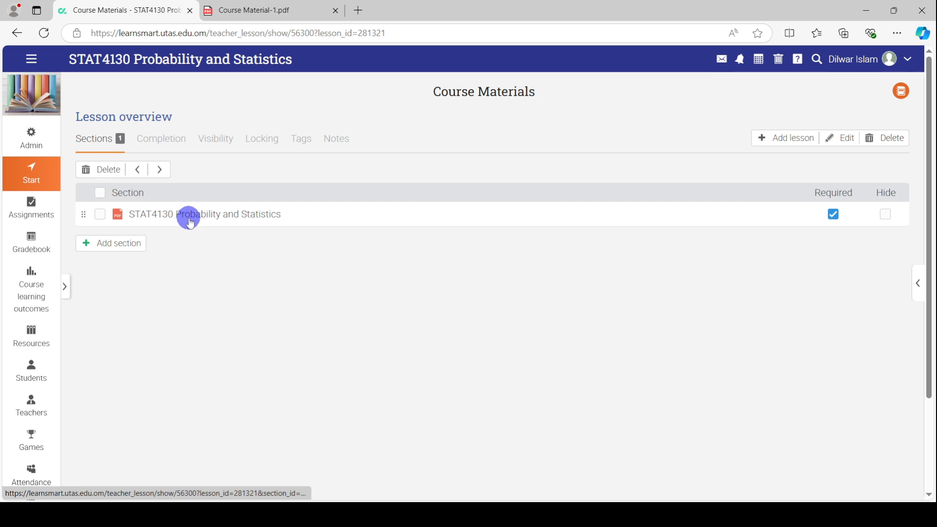
Add a second File section, uploading Course Material-2.pdf.docx from the computer
left_click(127, 250)
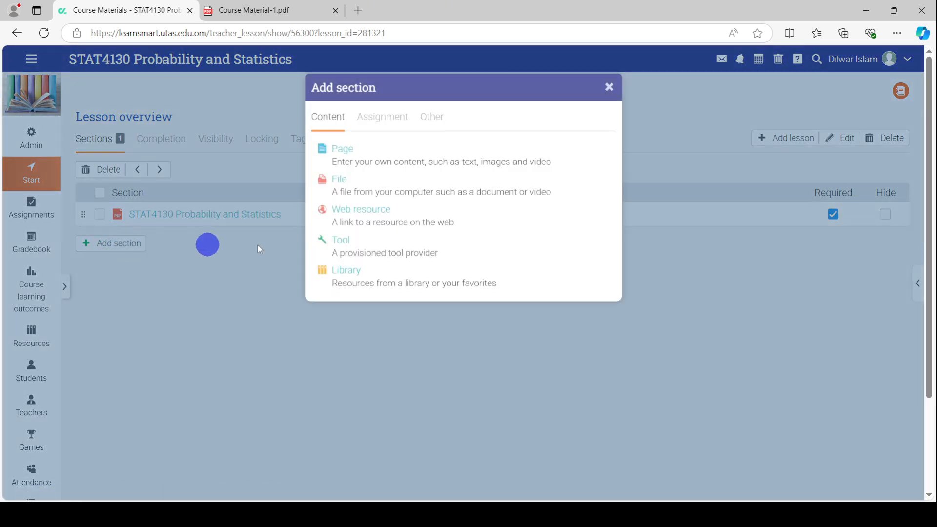
left_click(342, 179)
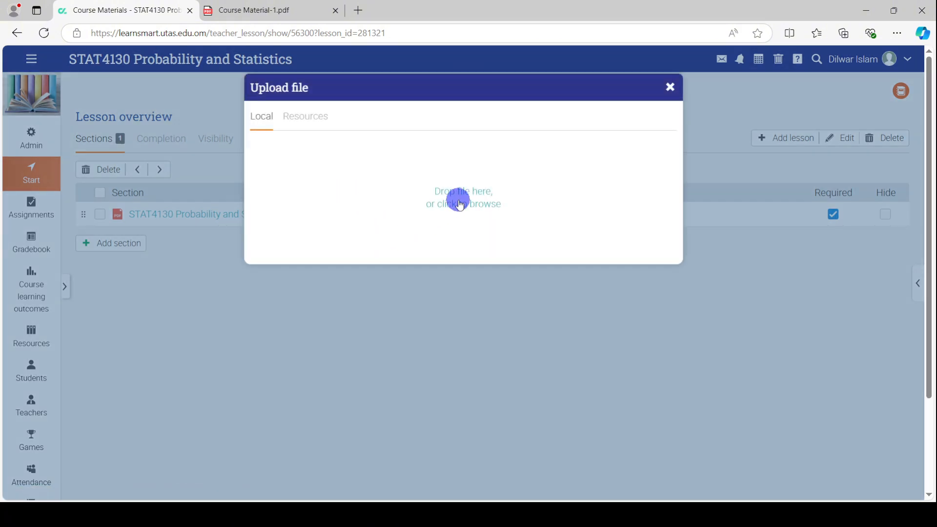
left_click(463, 200)
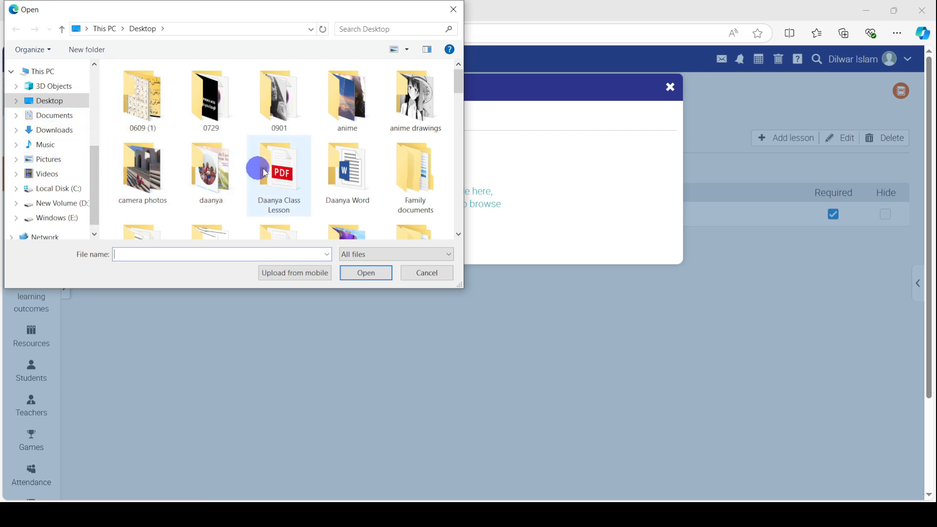
scroll(266, 170, "down", 1)
type("cou")
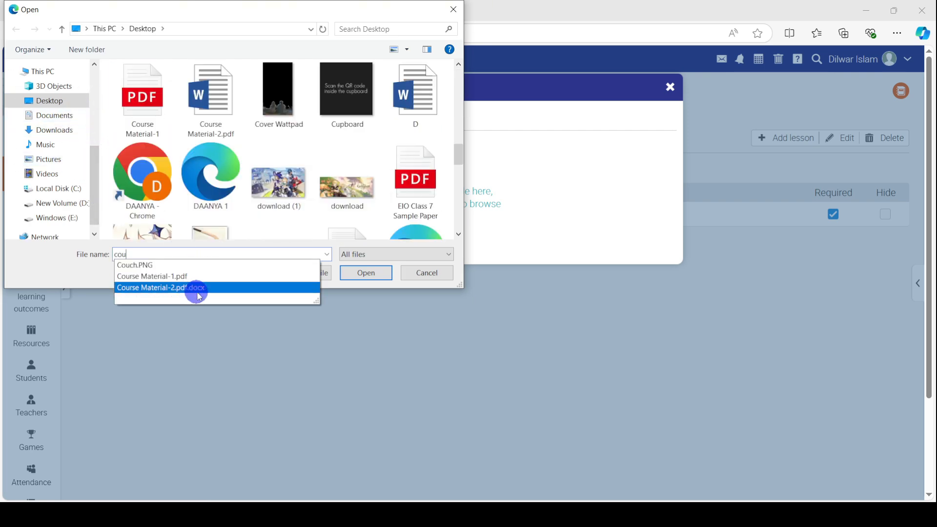
left_click(198, 292)
left_click(360, 275)
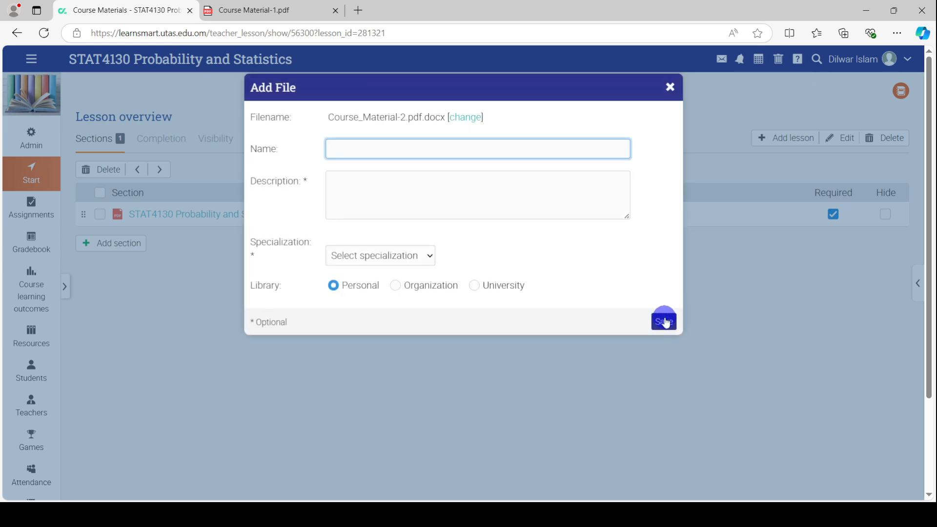
Name the second section STAT4130 Probability and Statistics-2 and save it
left_click(345, 146)
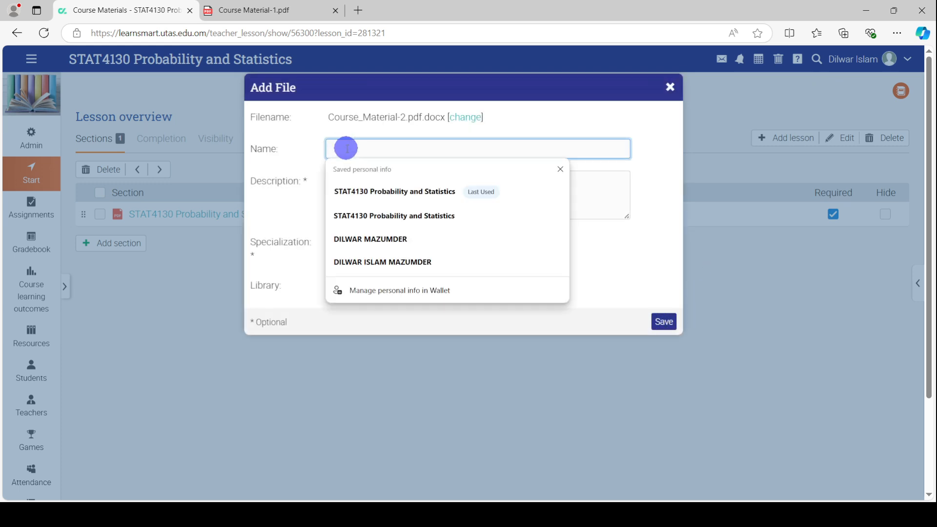
left_click(363, 196)
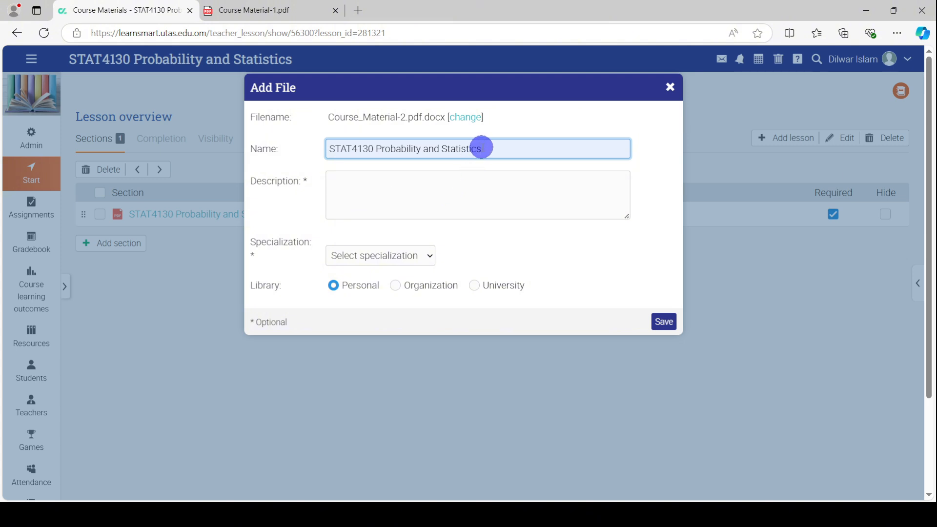
left_click(481, 147)
type("-2")
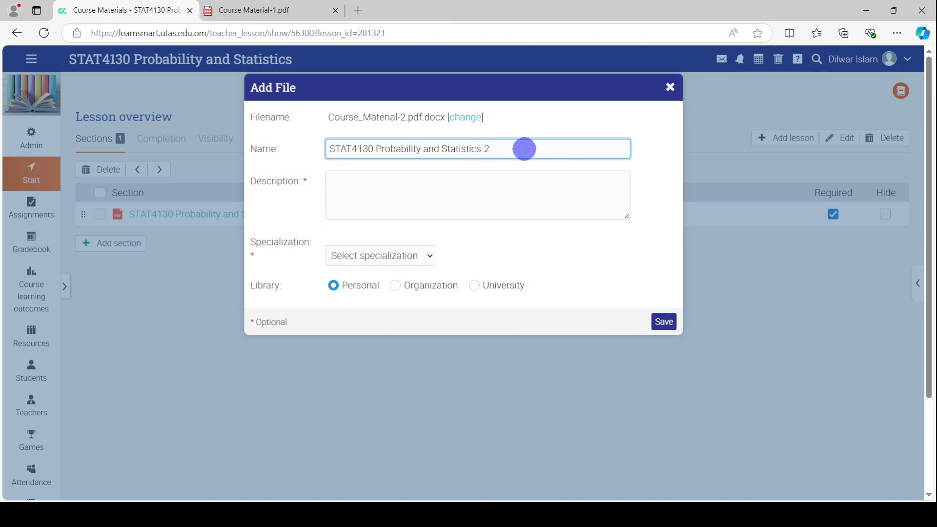
left_click(669, 323)
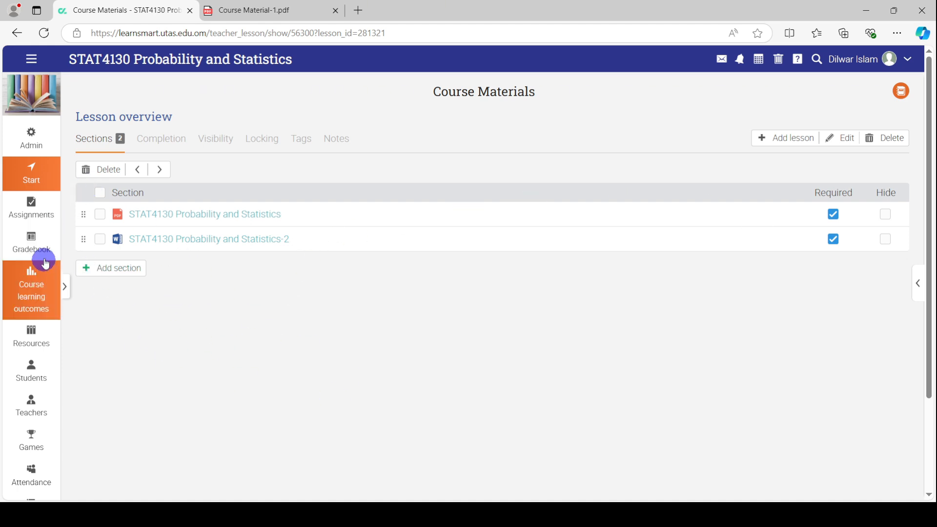
left_click(31, 61)
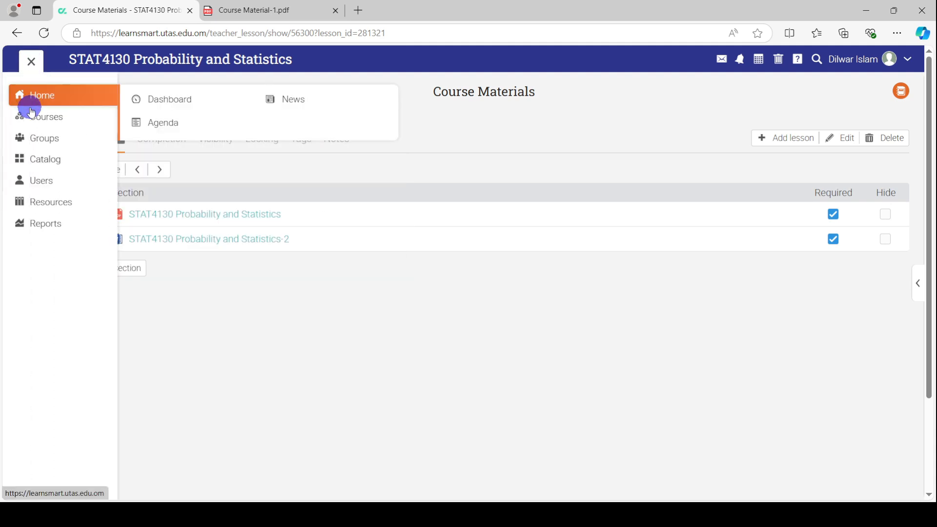
mouse_move(109, 139)
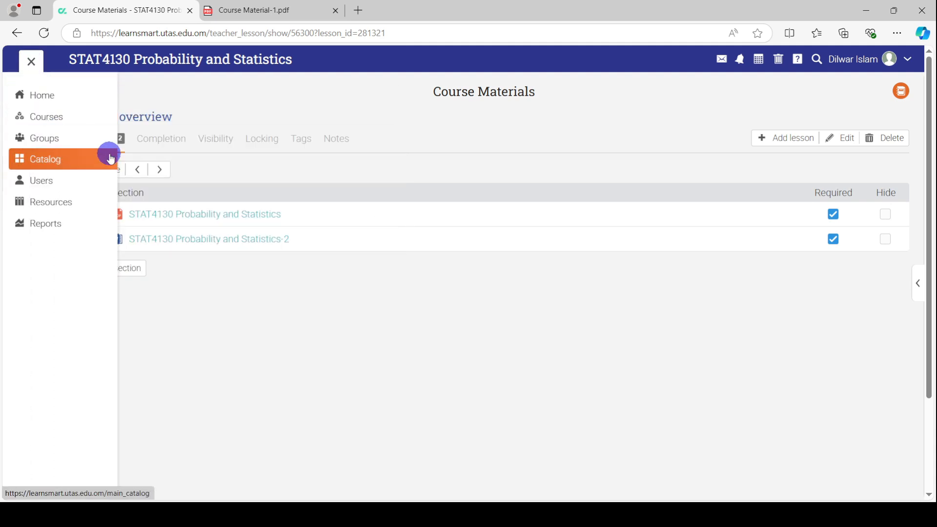
mouse_move(37, 117)
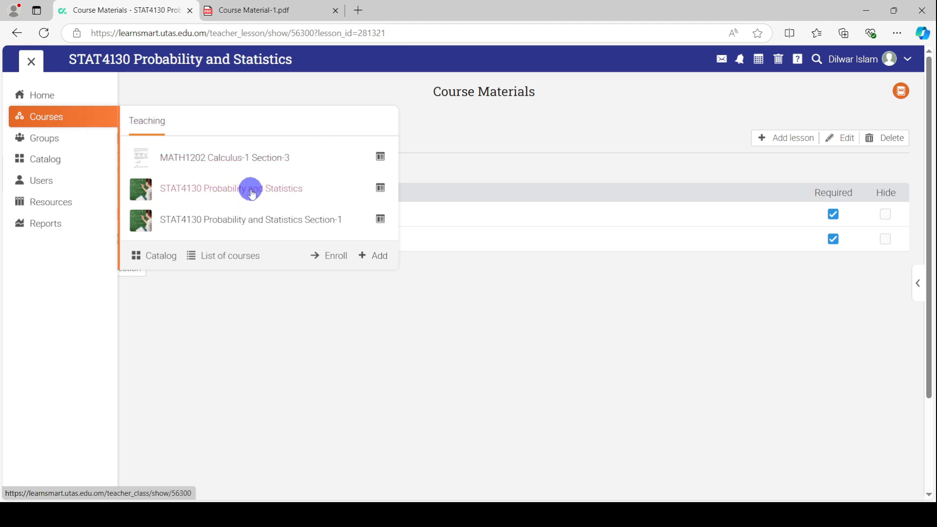
left_click(252, 193)
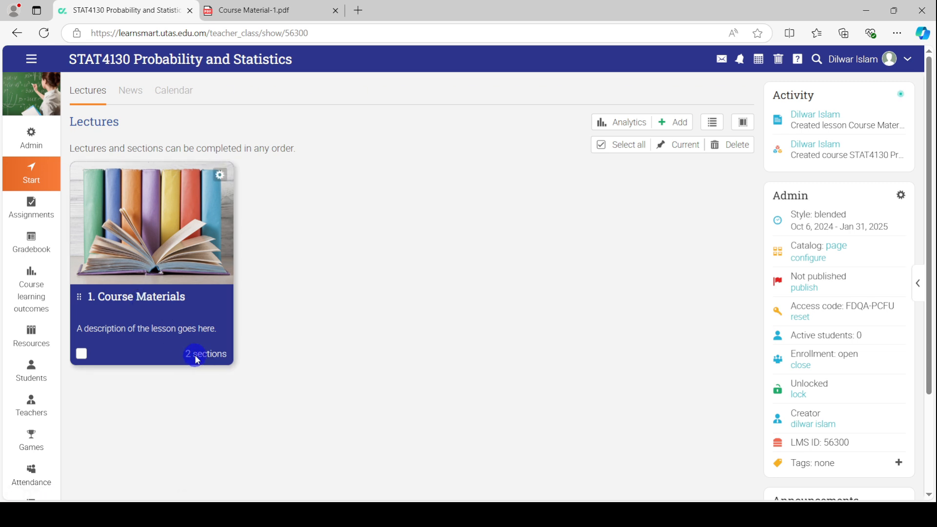
left_click(162, 303)
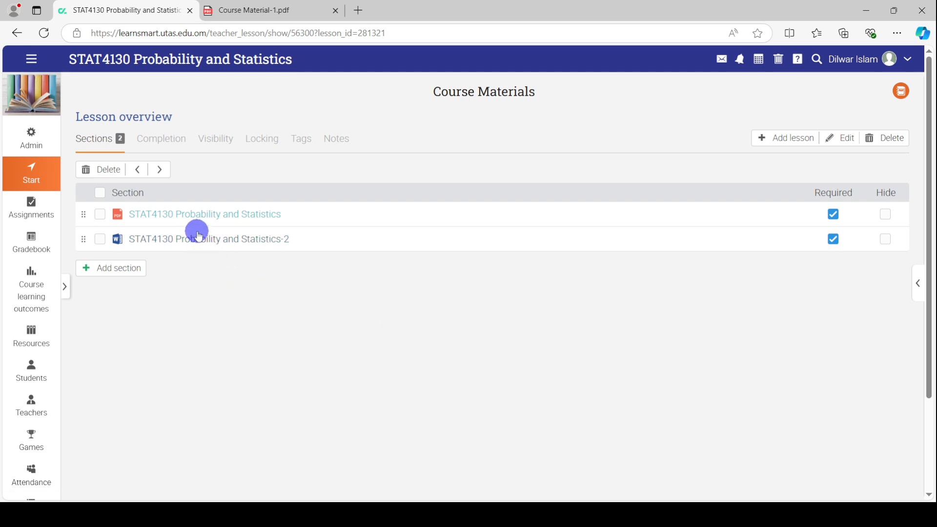
left_click(885, 215)
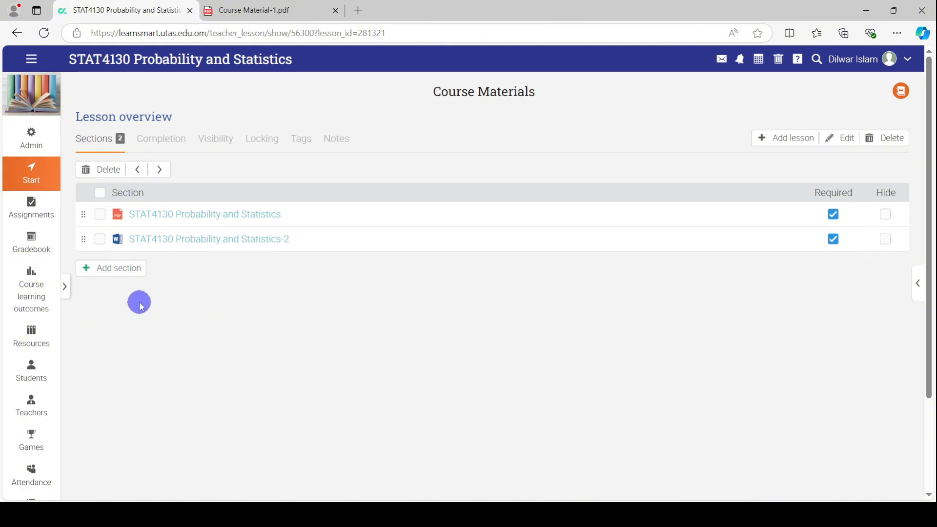
left_click(100, 247)
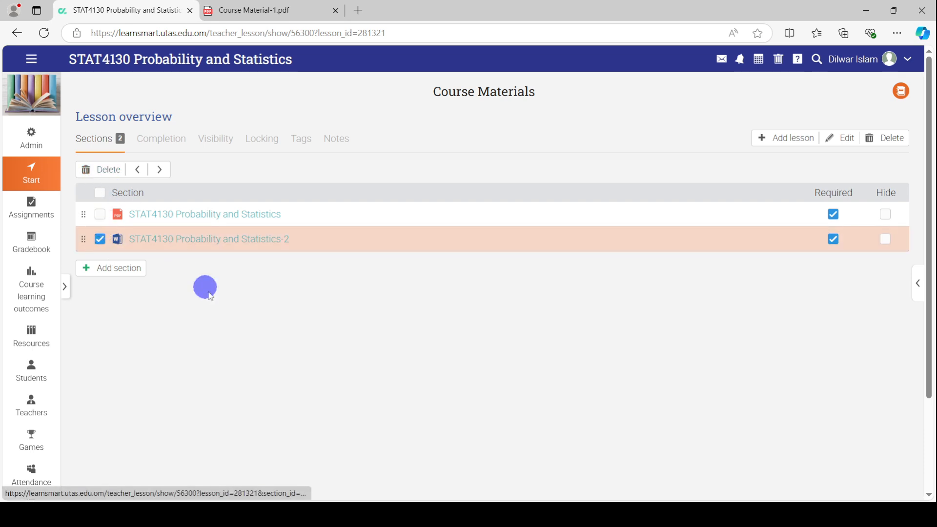
left_click(100, 242)
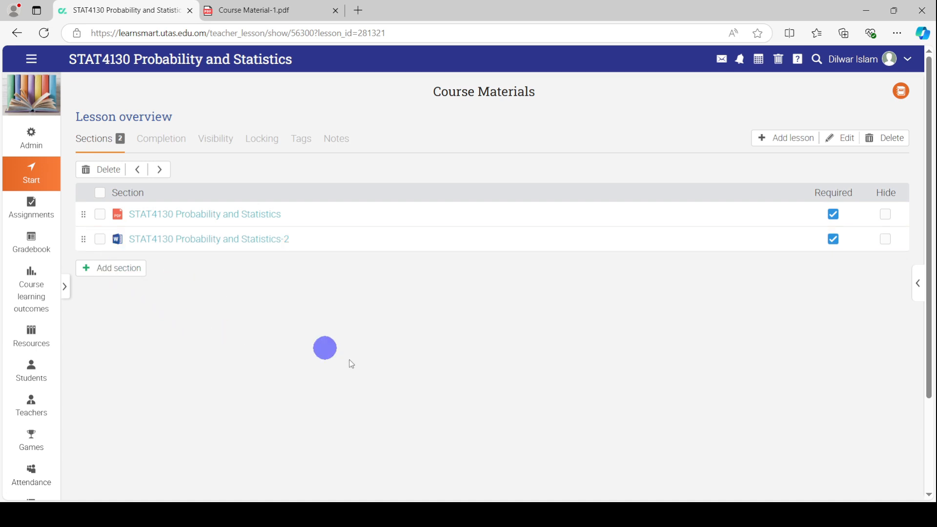